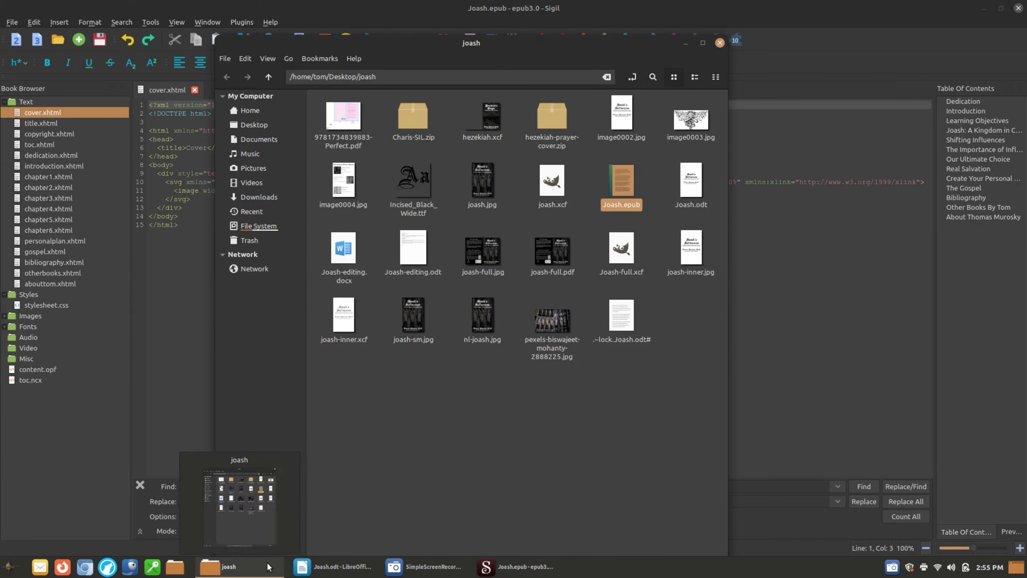
Open chapter1.xhtml in Sigil and select the h2 line "Why are Influences so Important?" in the code.
left_click(860, 20)
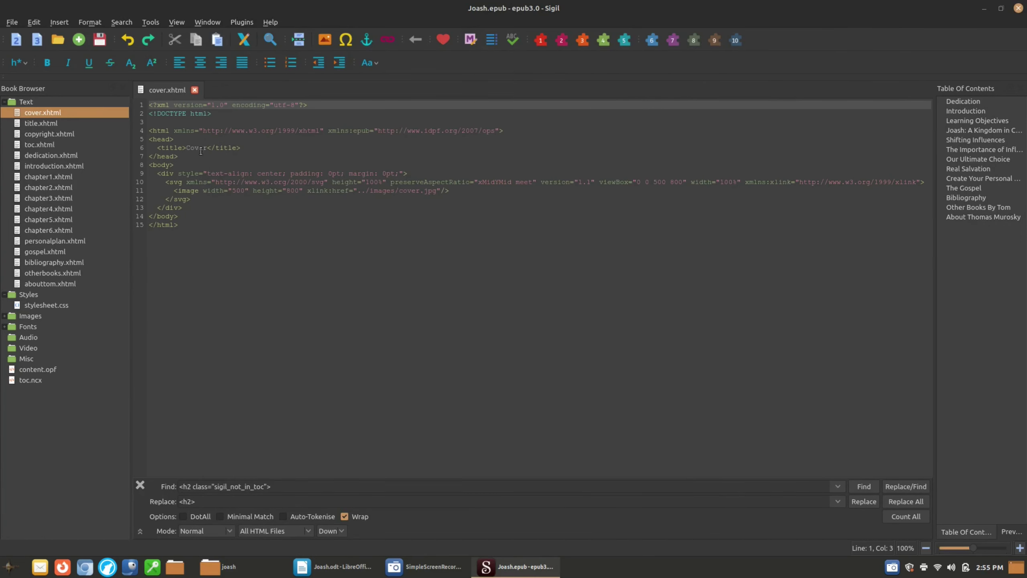
double_click(55, 177)
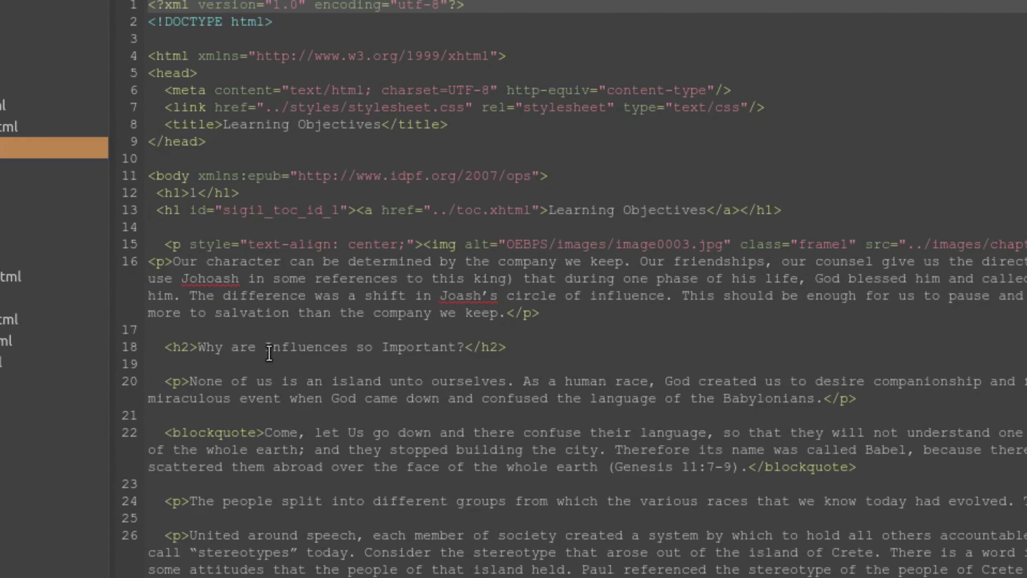
left_click_drag(167, 347, 514, 347)
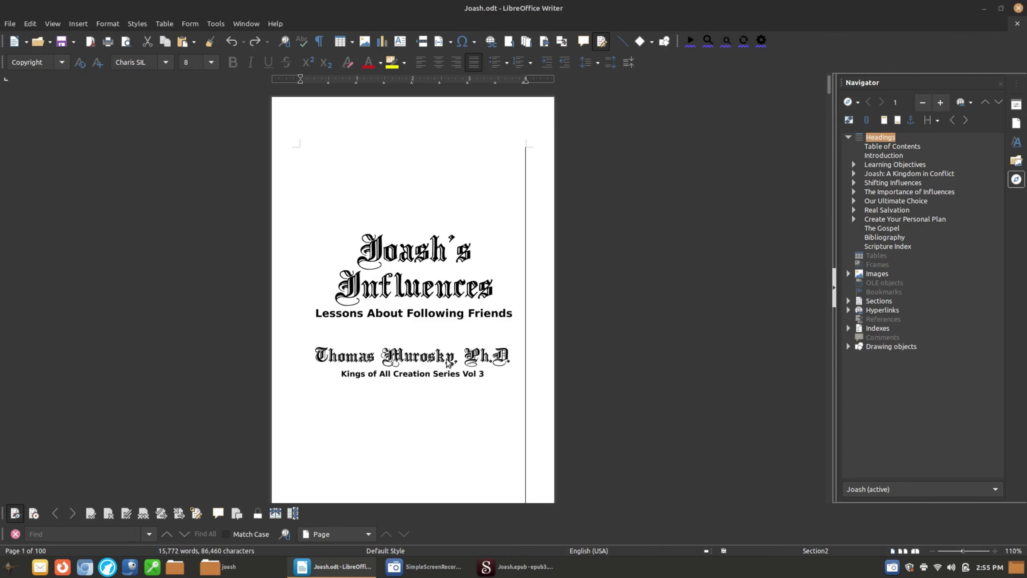
Switch to Joash.odt in LibreOffice Writer and go to the Learning Objectives chapter title.
scroll(456, 339, "down", 10)
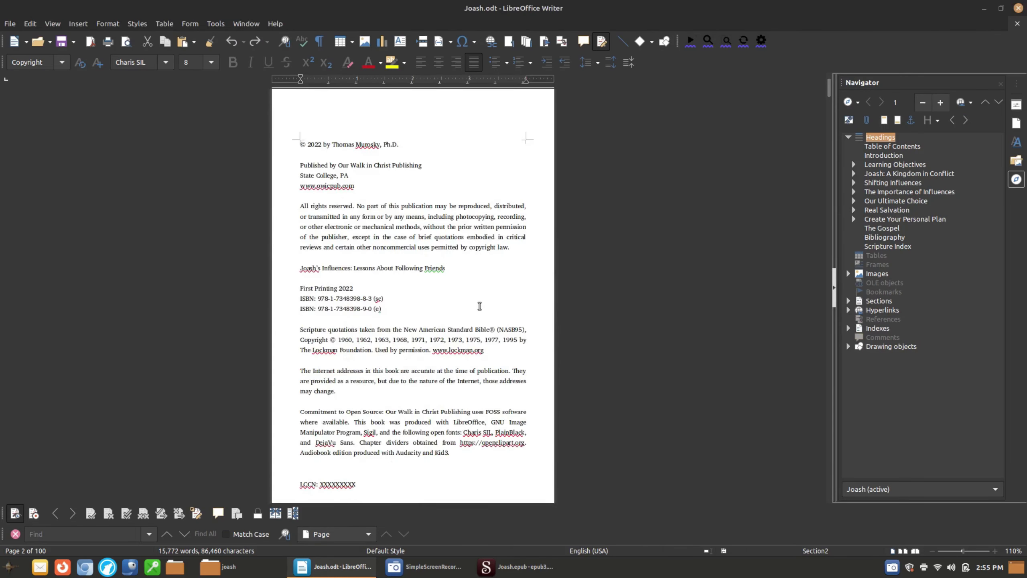
double_click(909, 174)
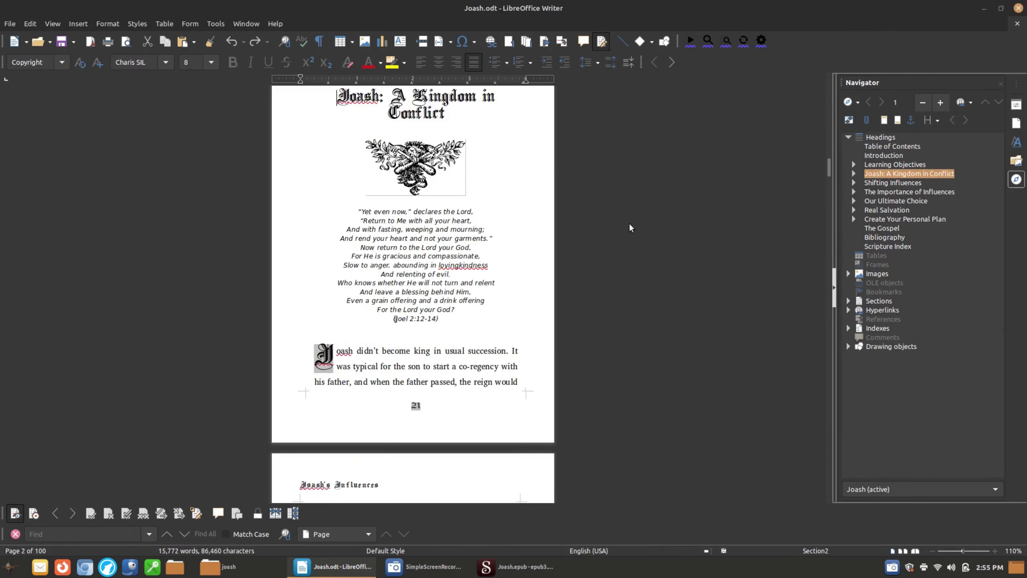
key("Up")
key("Return")
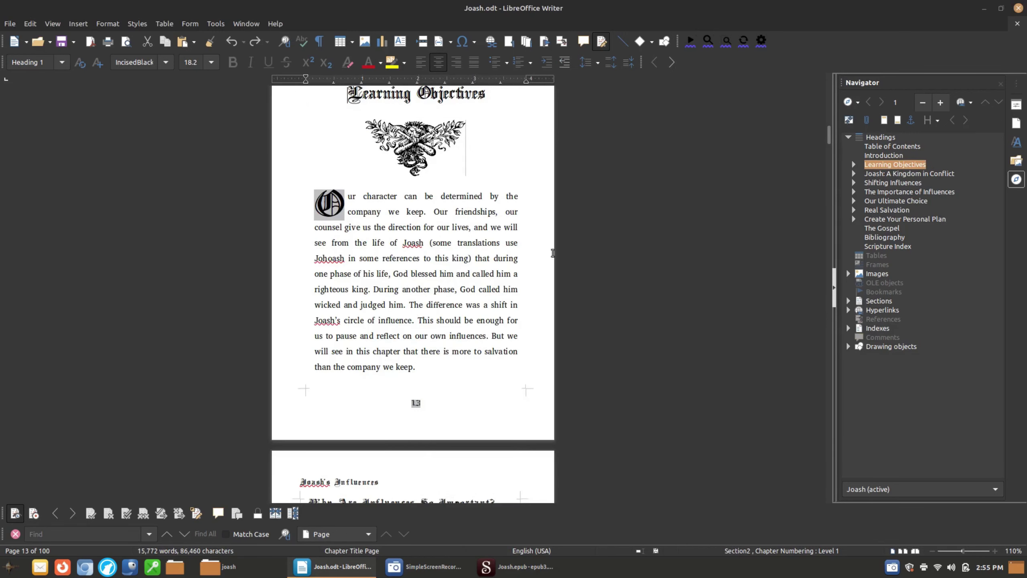
scroll(529, 271, "down", 1)
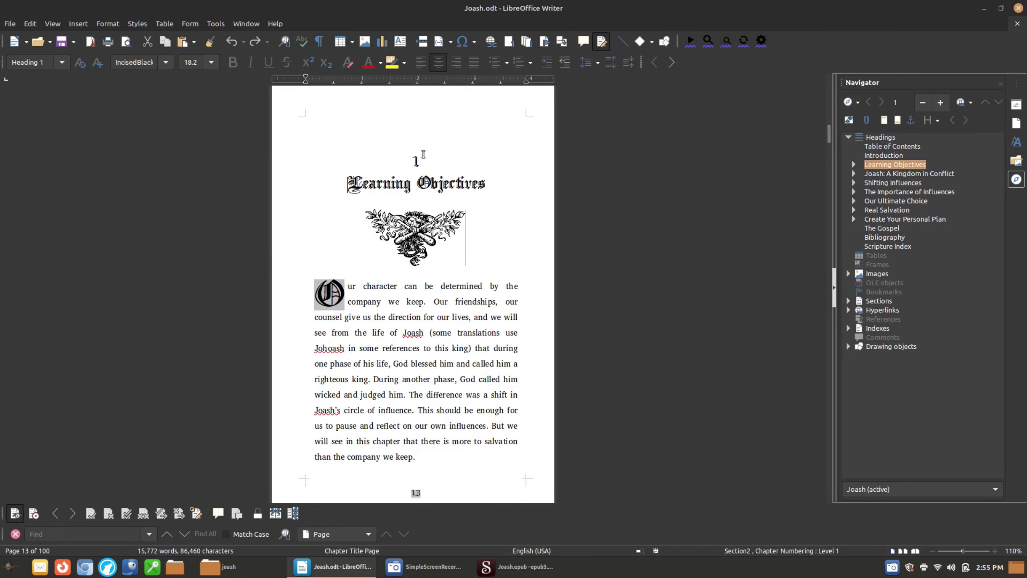
scroll(450, 267, "down", 2)
scroll(408, 178, "up", 2)
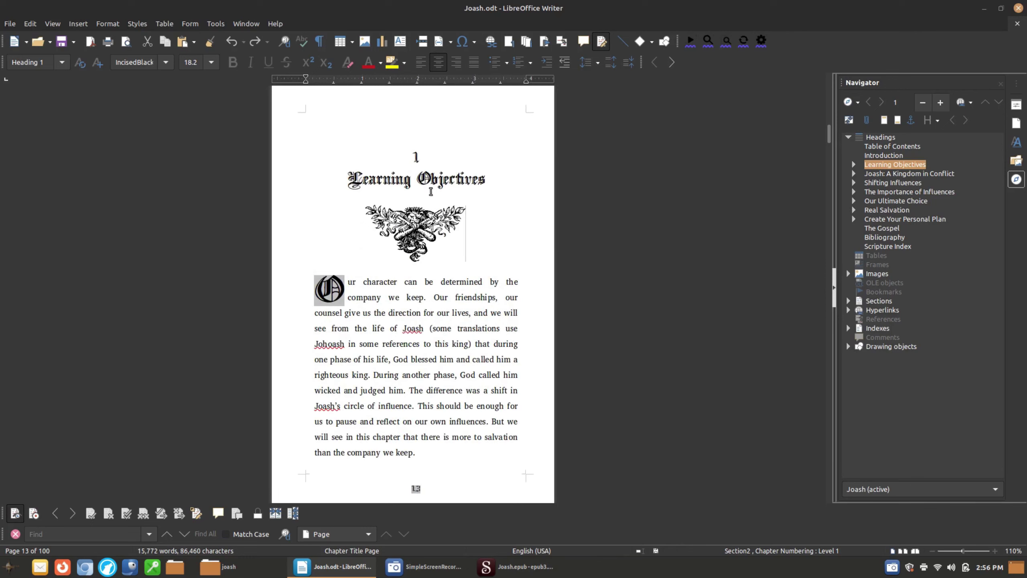
Examine how the subheadings are laid out through the Learning Objectives chapter.
scroll(431, 243, "down", 10)
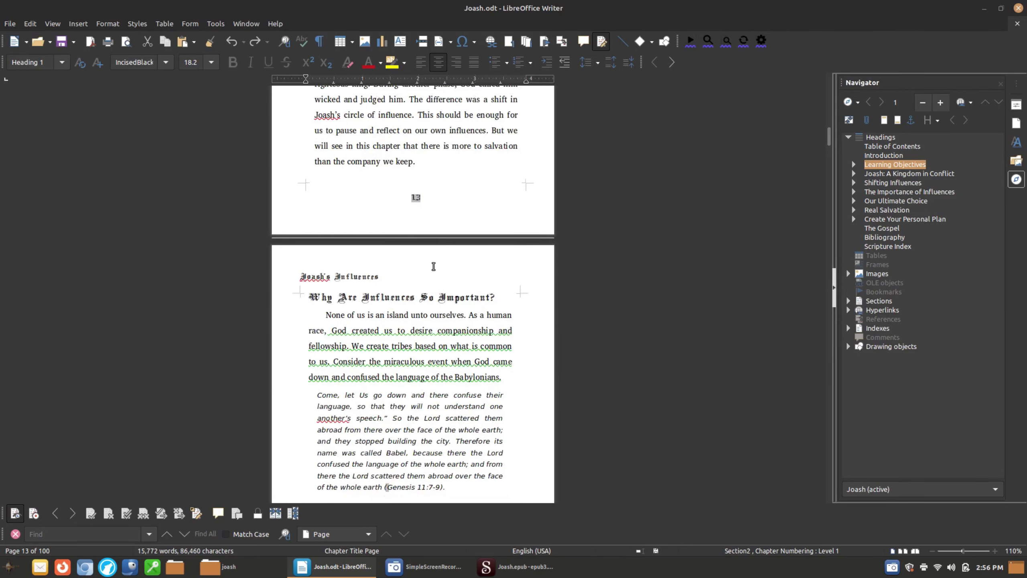
scroll(439, 294, "down", 9)
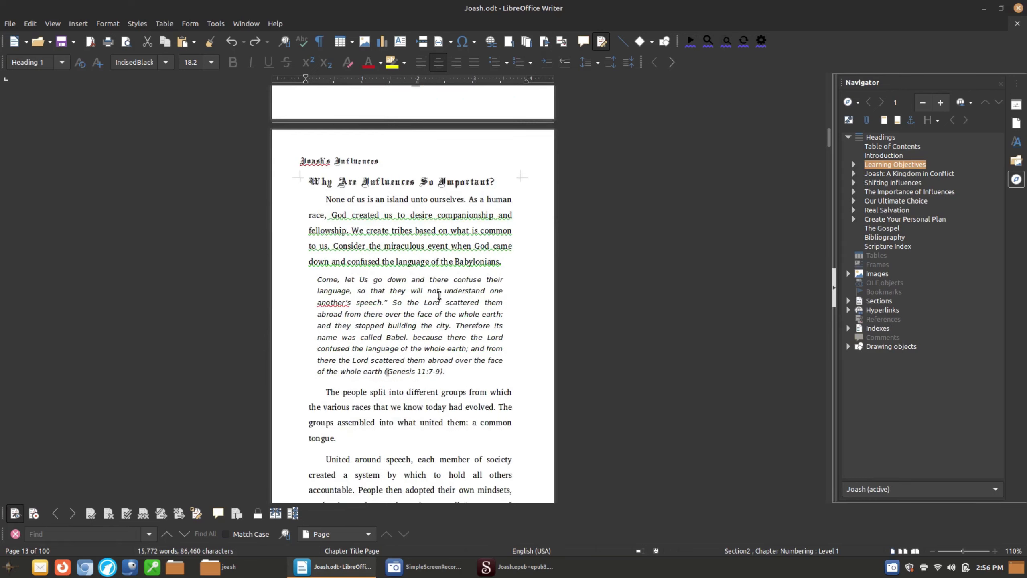
scroll(445, 301, "down", 5)
scroll(445, 301, "up", 6)
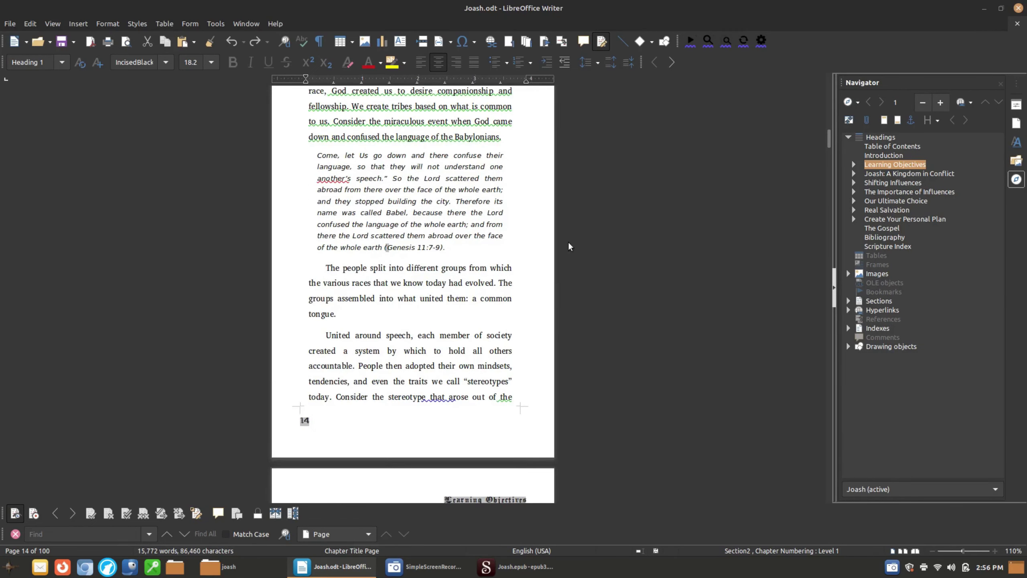
scroll(546, 285, "down", 4)
scroll(510, 295, "down", 8)
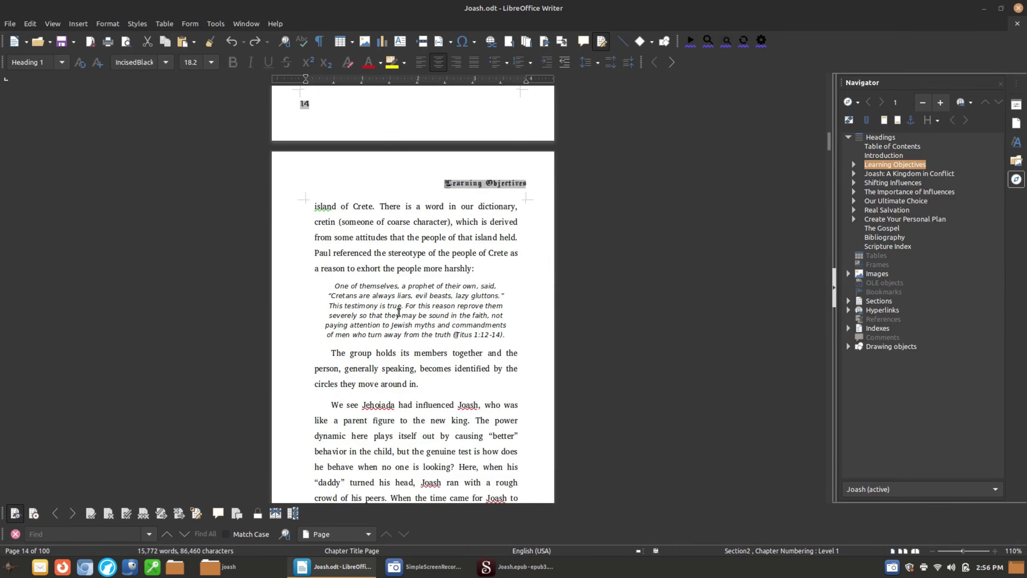
scroll(479, 307, "down", 14)
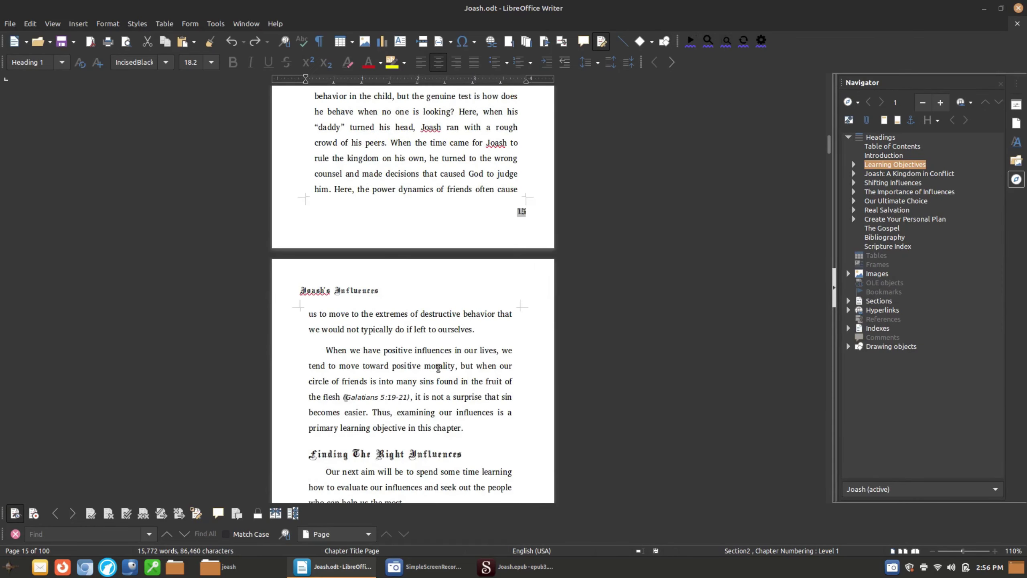
scroll(439, 366, "down", 4)
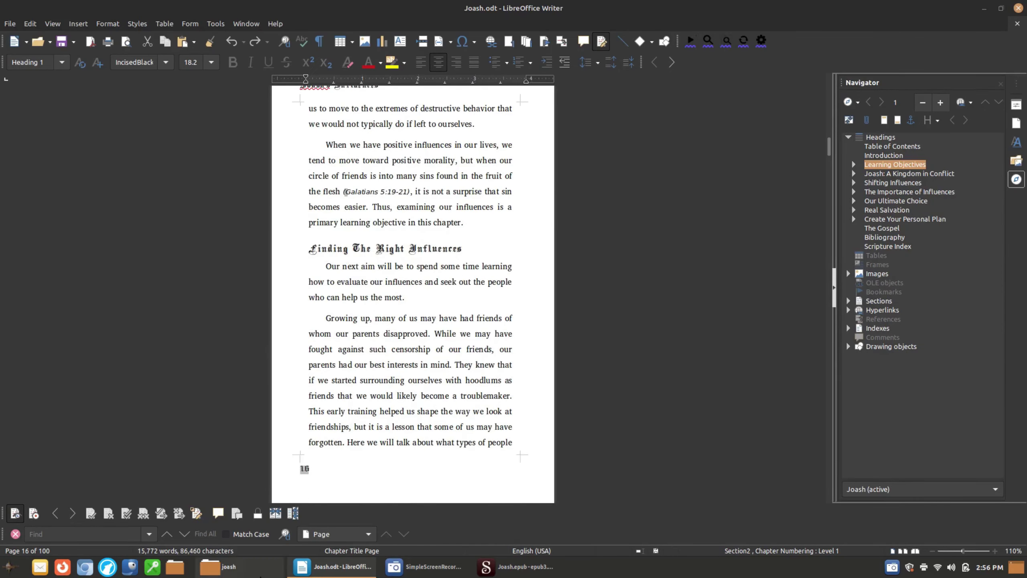
Switch to the joash folder, open Joash.epub with E-book Viewer, visit the Dedication entry and go back to the cover.
left_click(220, 568)
right_click(628, 189)
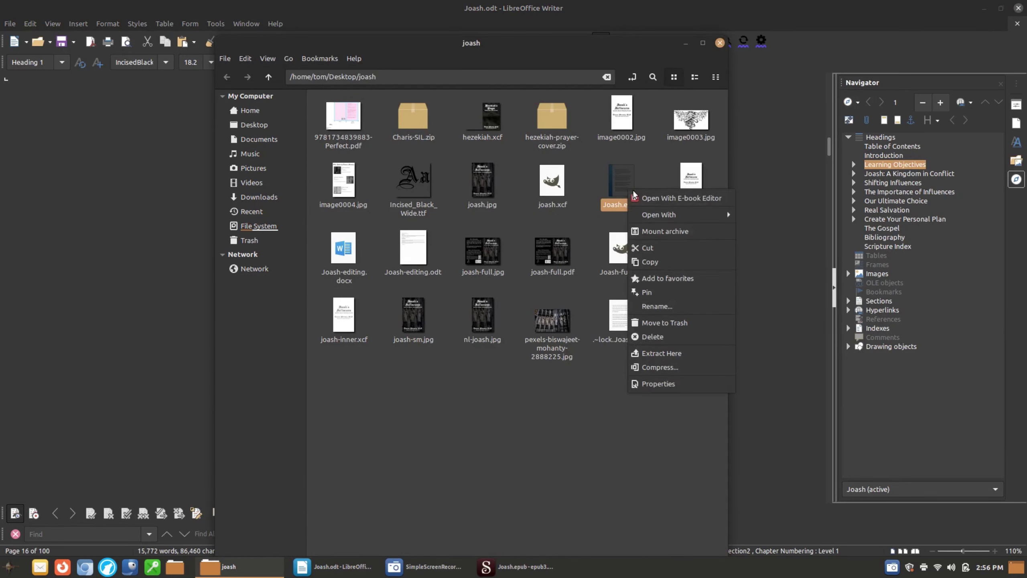
mouse_move(666, 218)
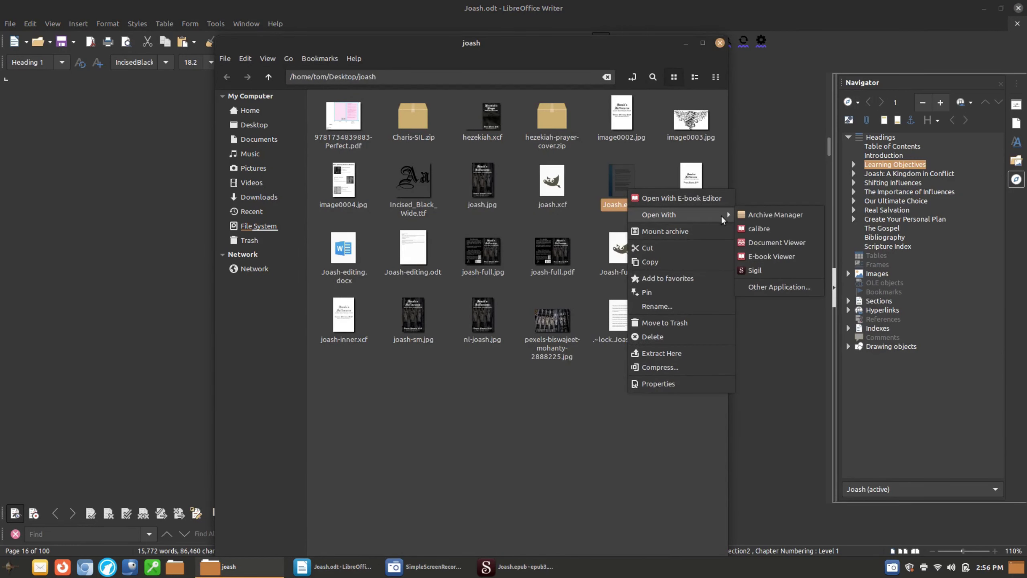
left_click(780, 258)
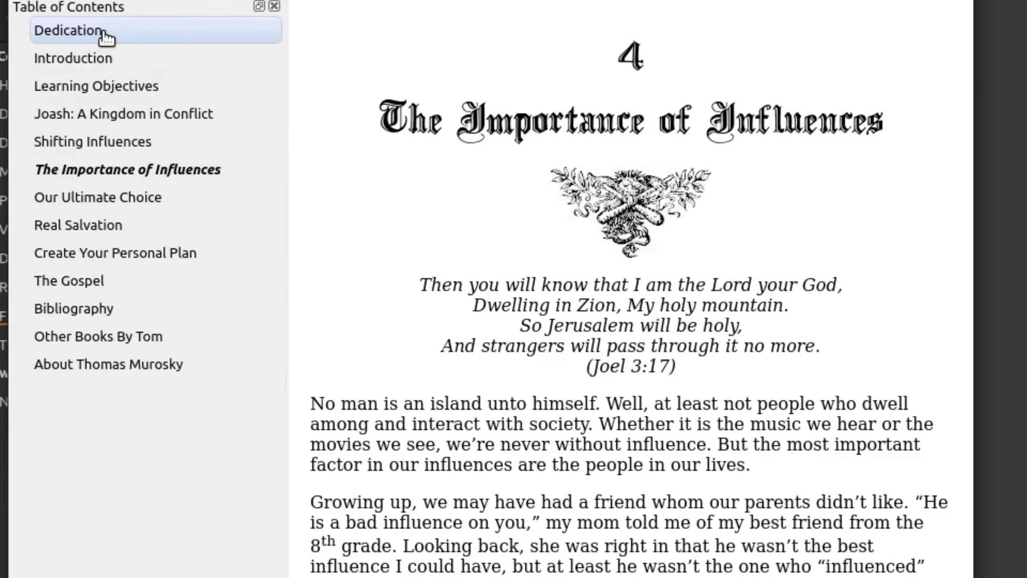
left_click(72, 36)
scroll(405, 165, "up", 4)
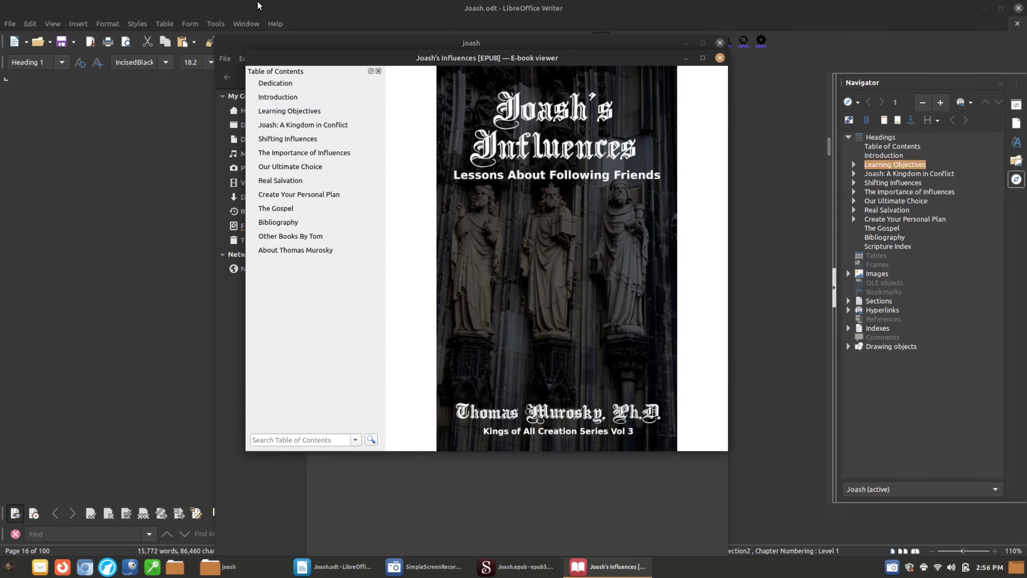
Switch back to the Joash.epub project in Sigil.
left_click(258, 5)
left_click(215, 23)
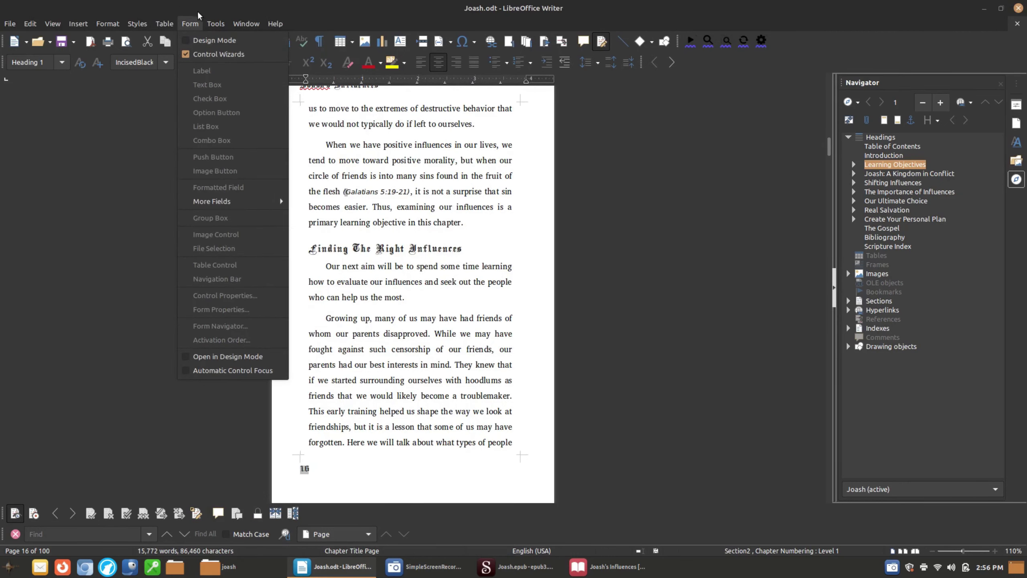
left_click(514, 567)
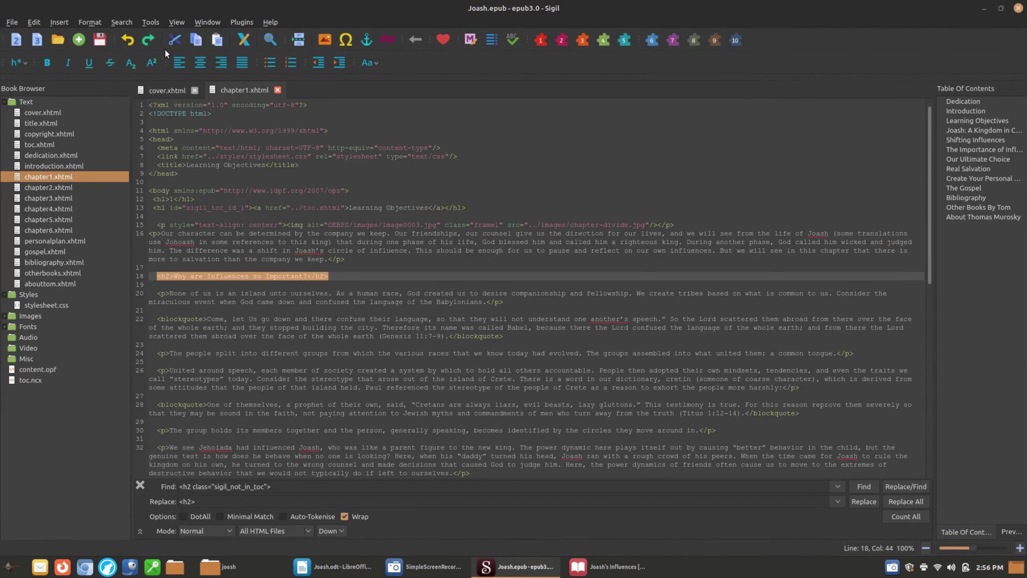
Start generating a table of contents for the EPUB and include only headings up to level 1.
left_click(153, 23)
mouse_move(188, 61)
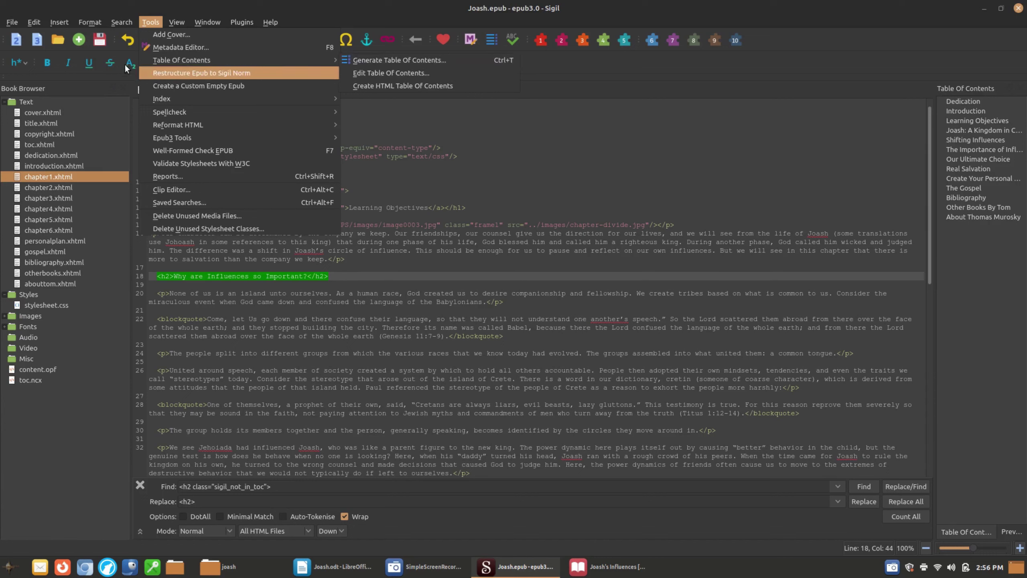
left_click(100, 40)
left_click(99, 40)
left_click(151, 22)
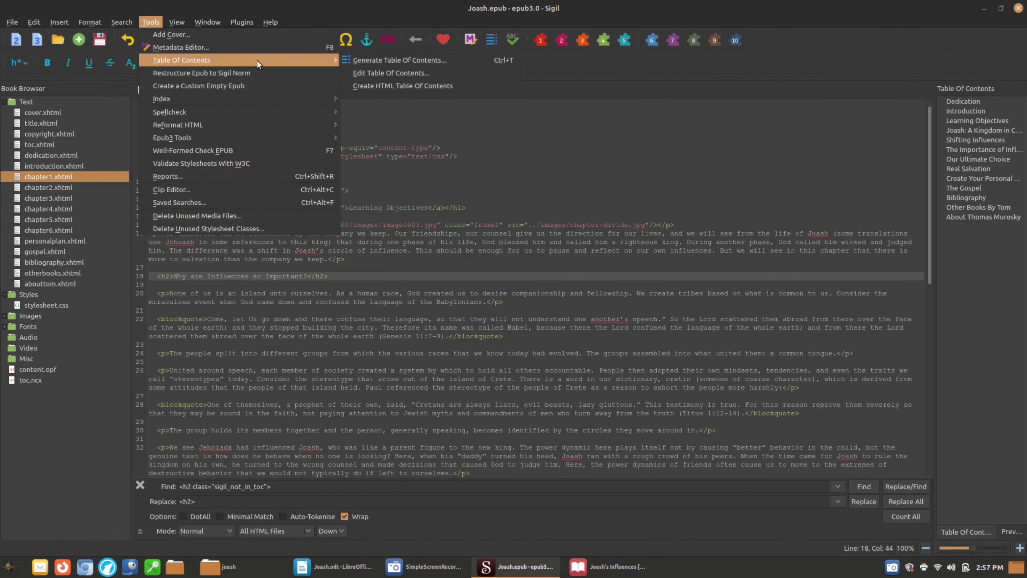
left_click(375, 58)
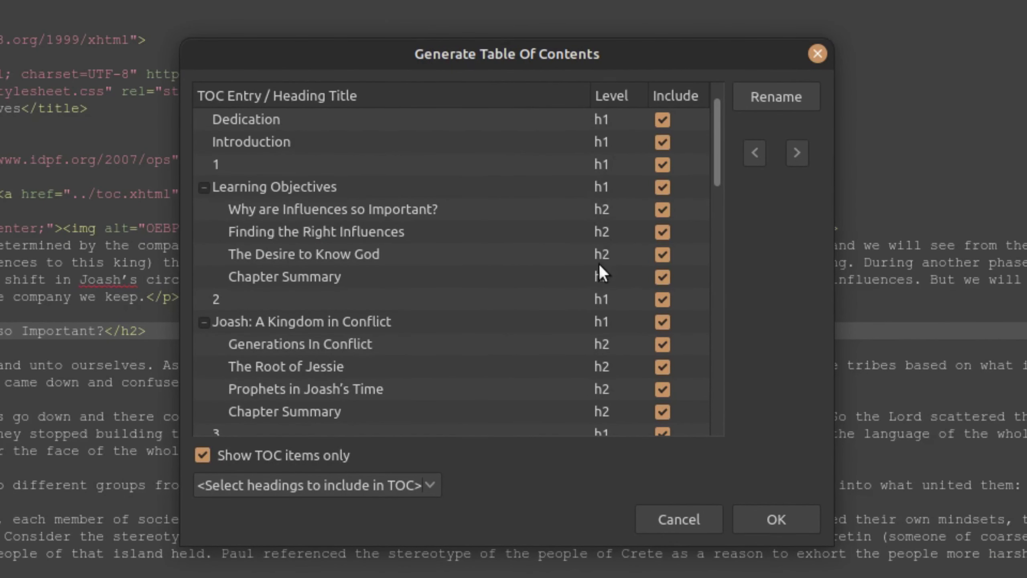
left_click(429, 484)
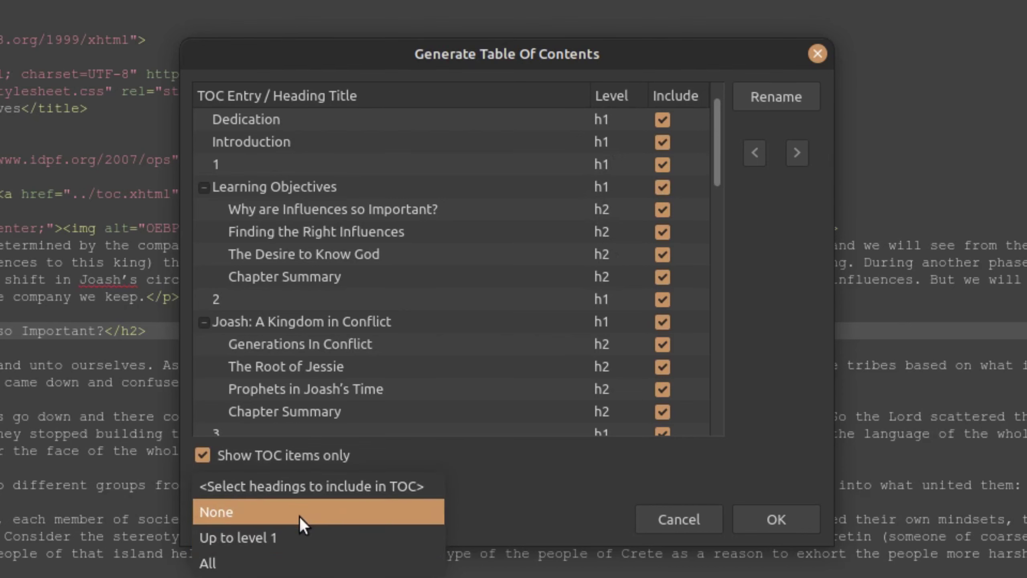
left_click(298, 541)
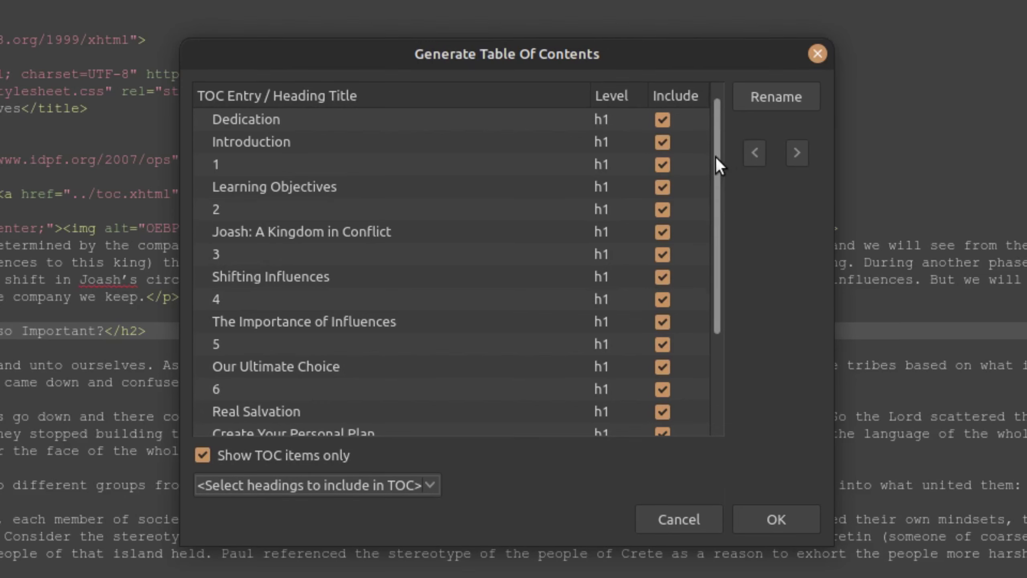
left_click_drag(714, 161, 729, 176)
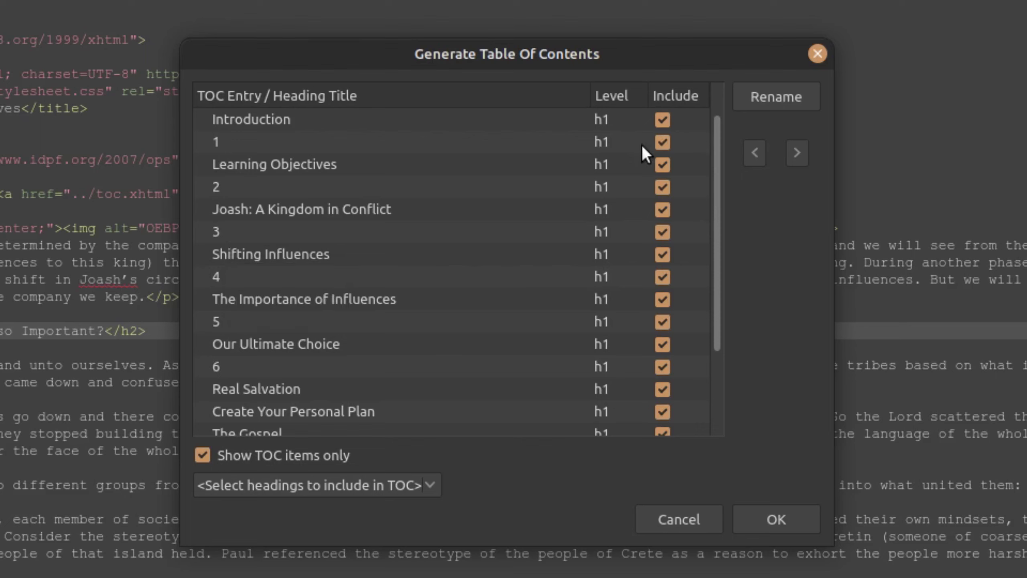
Try excluding the standalone chapter-number headings 1 to 6 from the generated table of contents, and cancel the generation.
left_click(662, 141)
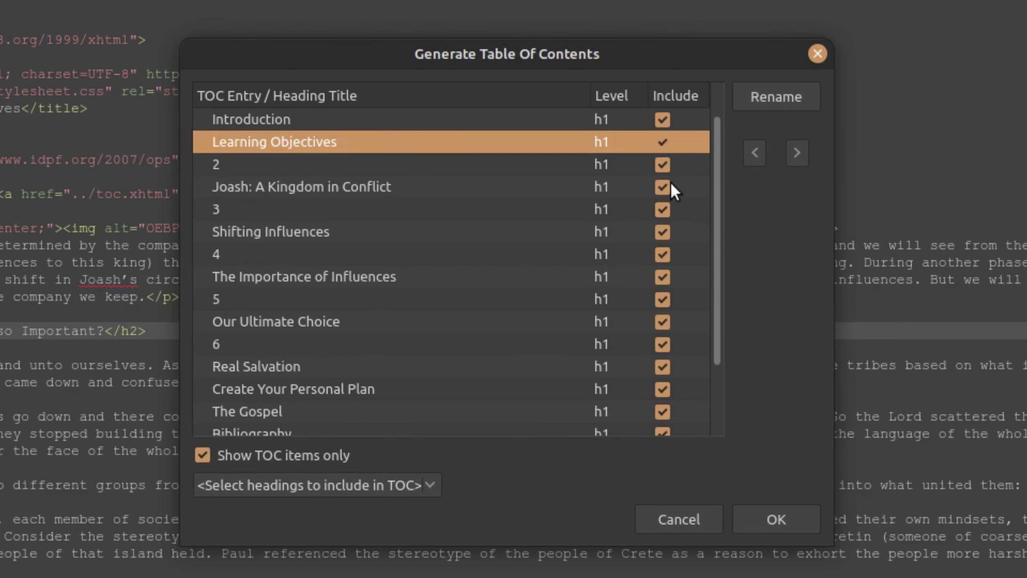
left_click(666, 166)
left_click(663, 187)
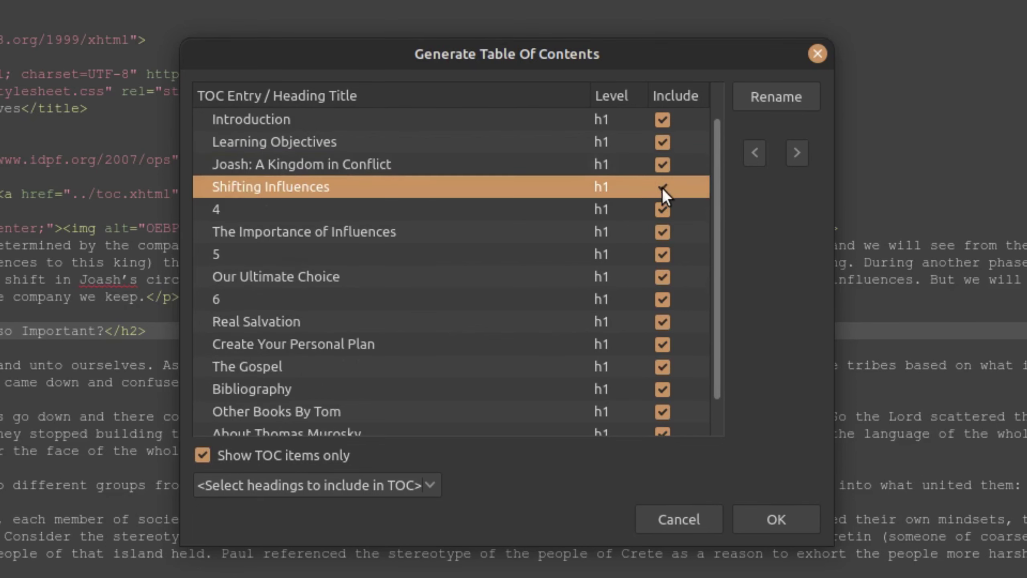
left_click(662, 232)
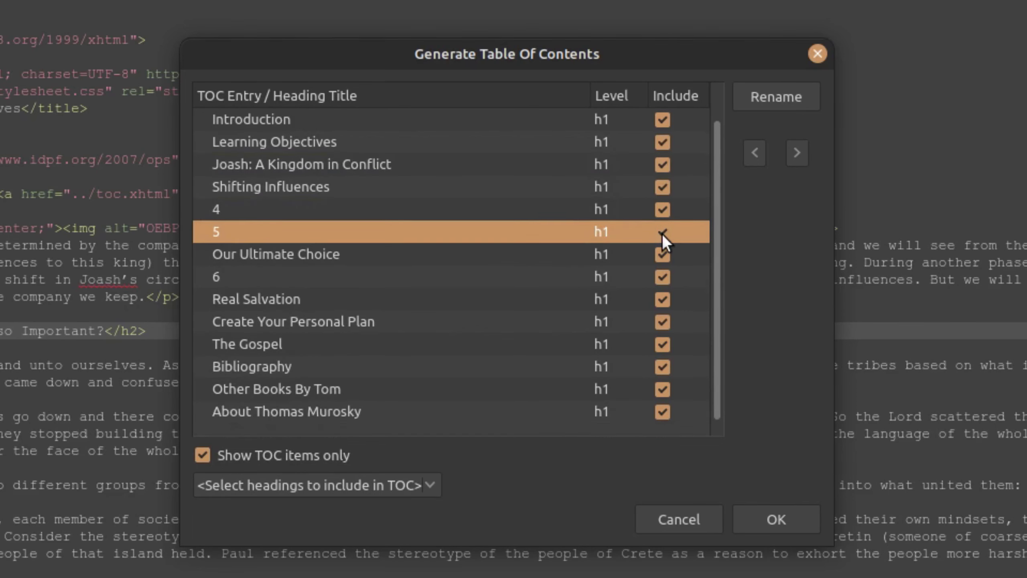
left_click(661, 212)
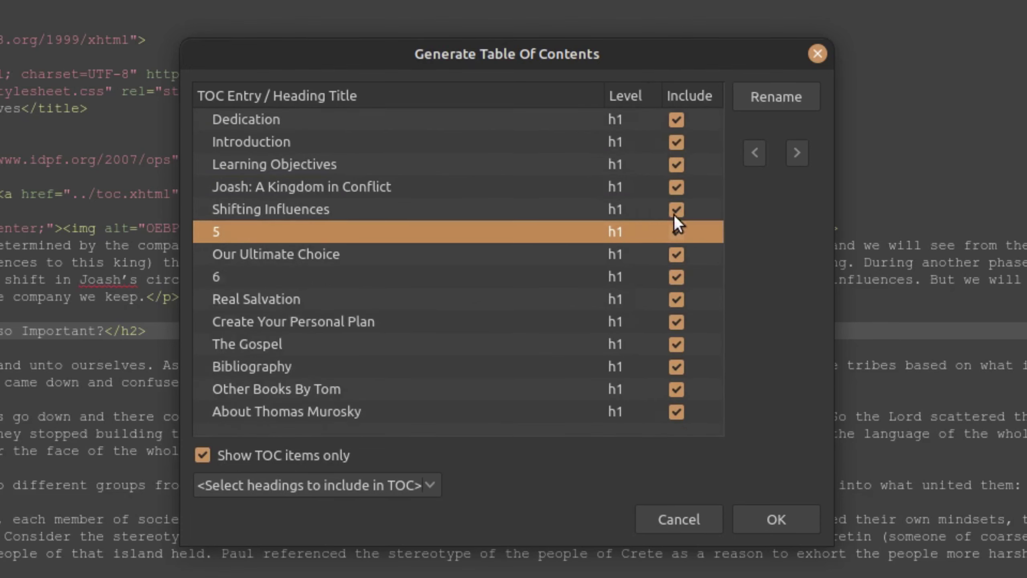
left_click(675, 233)
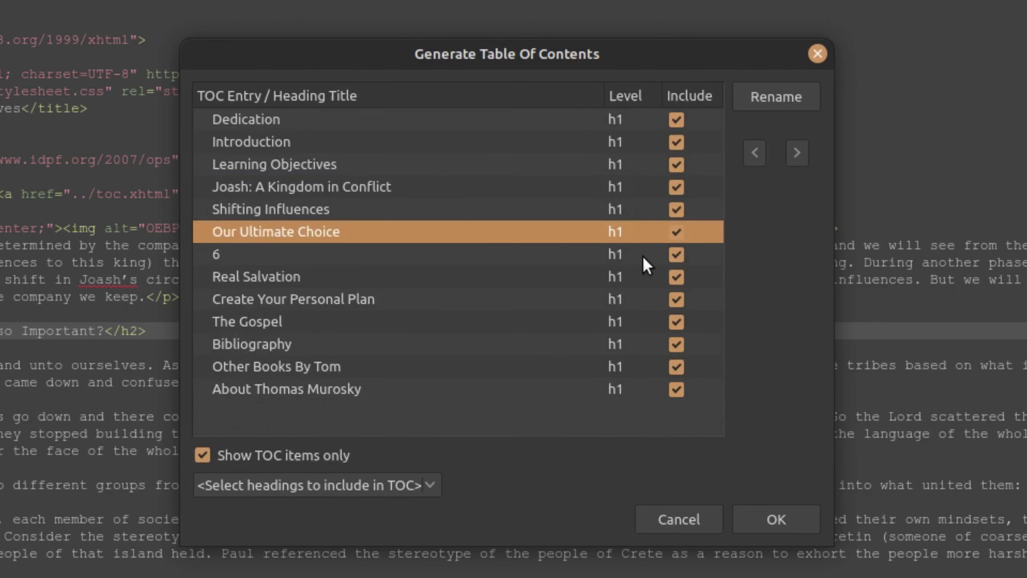
left_click(673, 256)
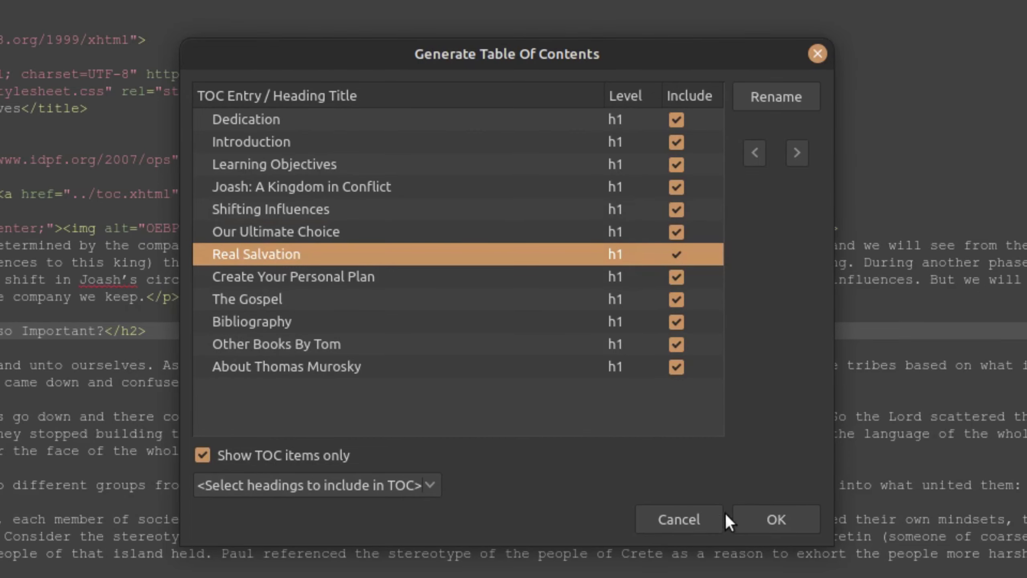
left_click(697, 522)
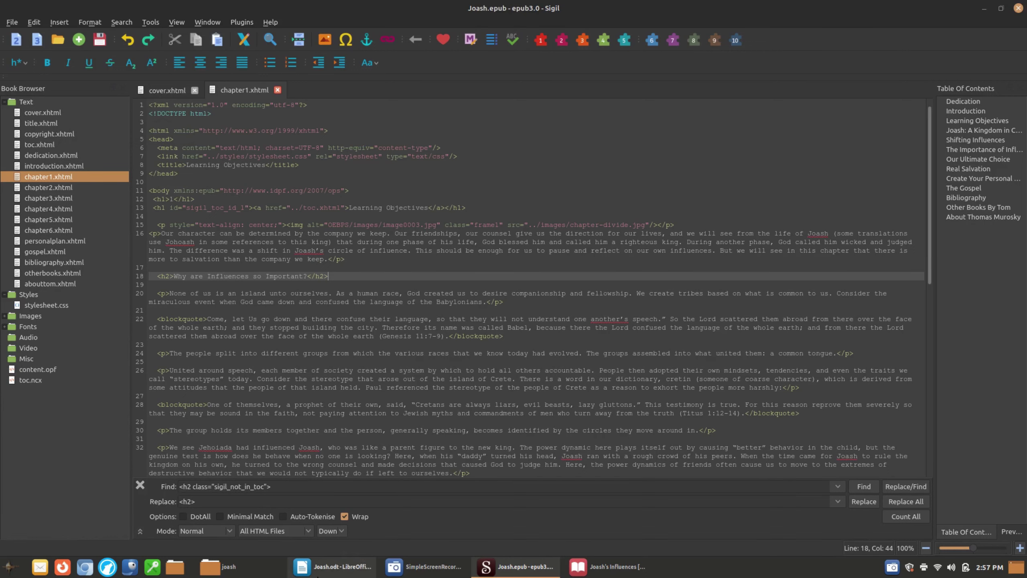
Switch to the book in E-book Viewer and advance from the cover to the title page.
left_click(606, 567)
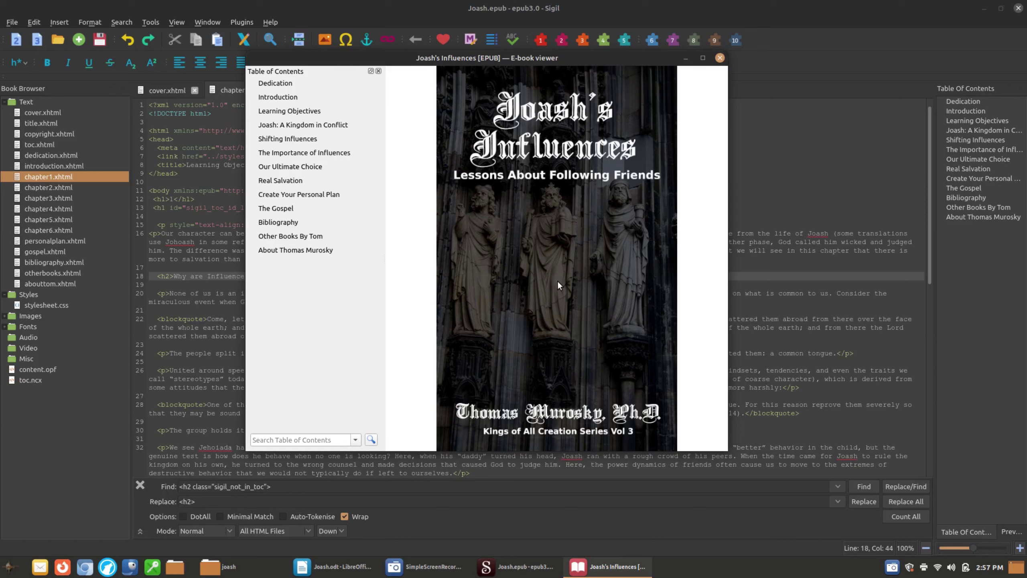
scroll(560, 281, "down", 1)
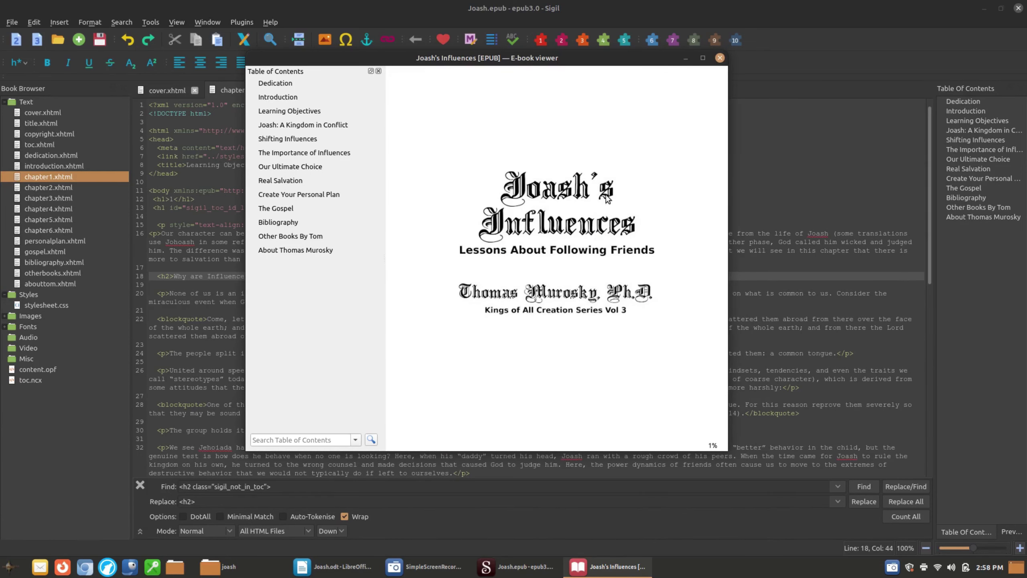
Advance to the book's Table of Contents page and follow its link to Our Ultimate Choice.
scroll(607, 197, "down", 1)
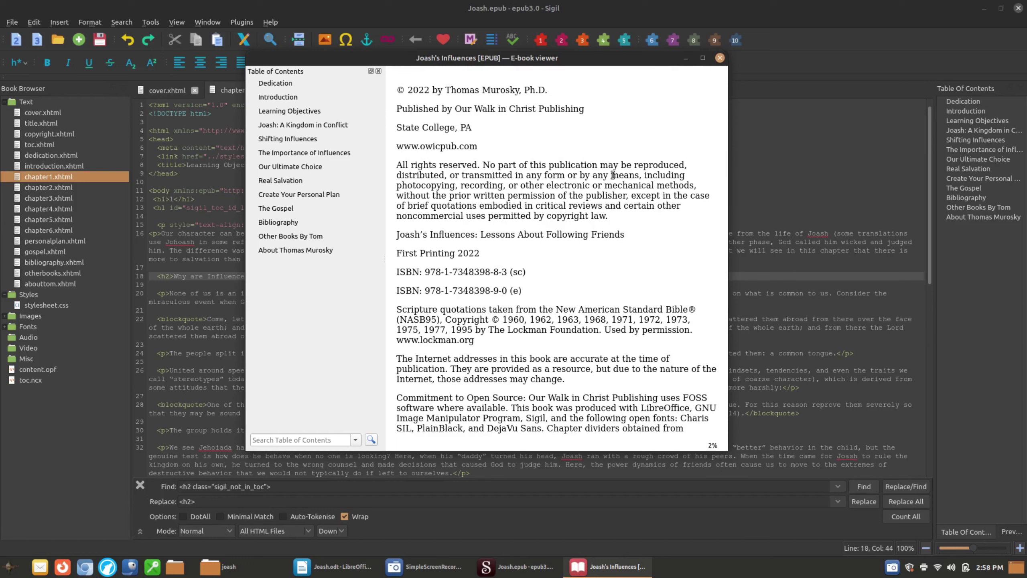
scroll(613, 178, "down", 1)
scroll(614, 178, "down", 1)
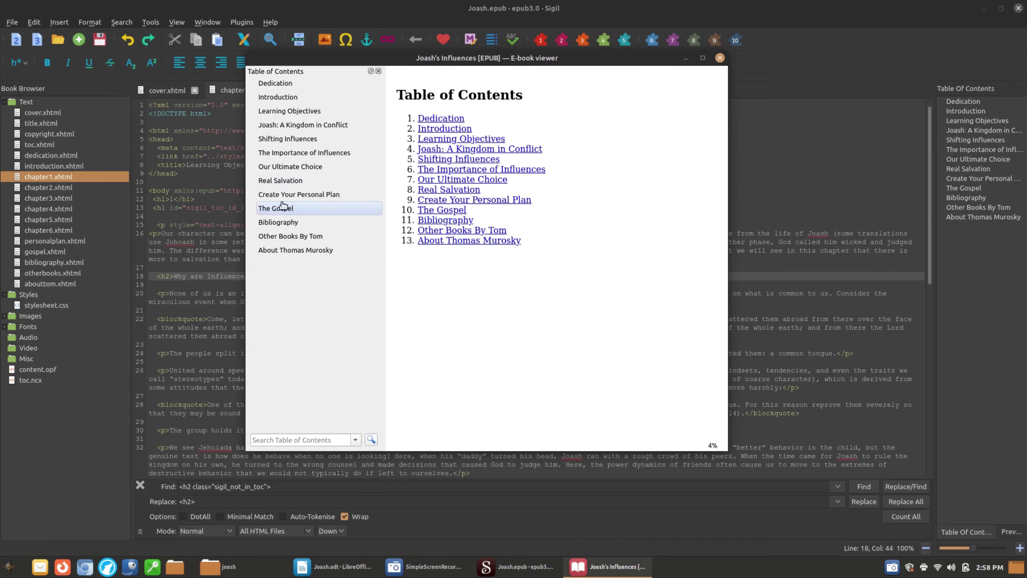
left_click(496, 180)
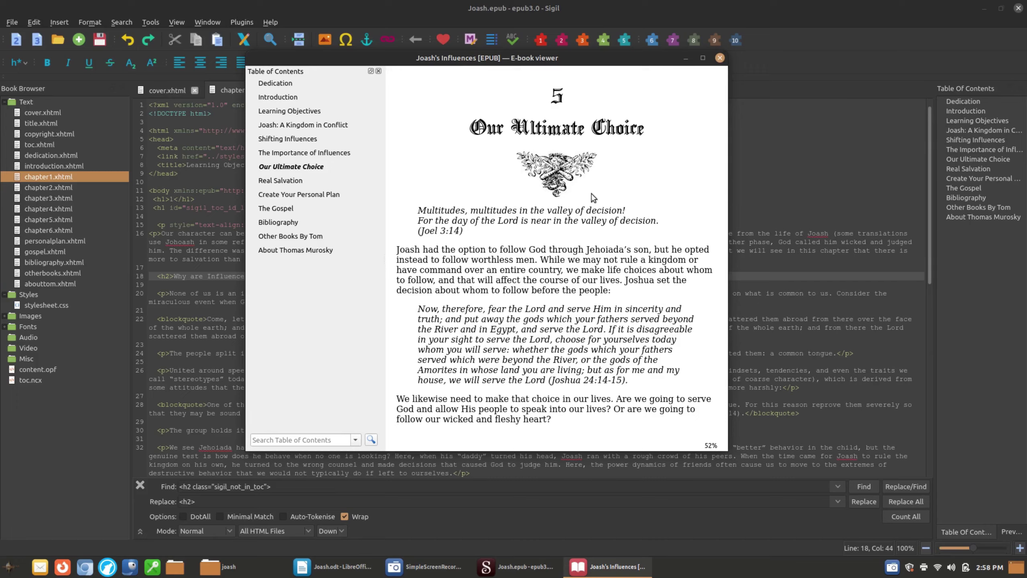
Page back from the Our Ultimate Choice chapter to the book's Table of Contents page.
scroll(607, 221, "up", 20)
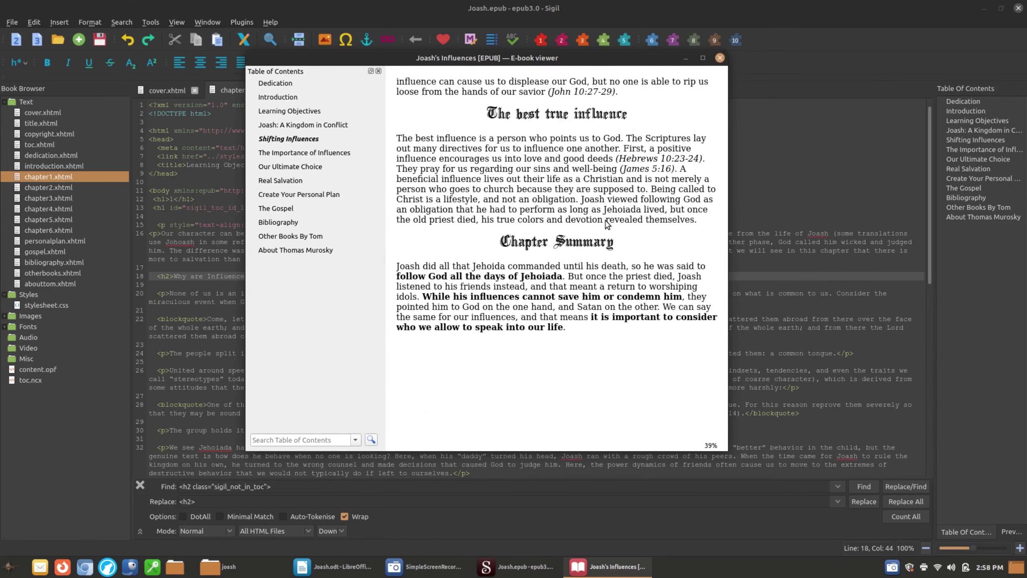
scroll(606, 221, "up", 10)
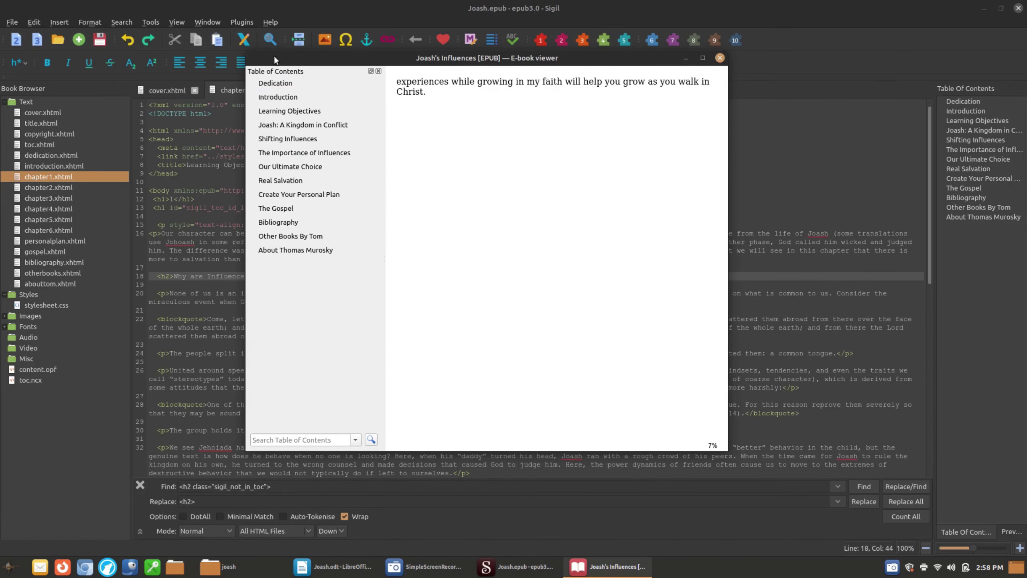
scroll(451, 191, "up", 5)
scroll(472, 191, "down", 3)
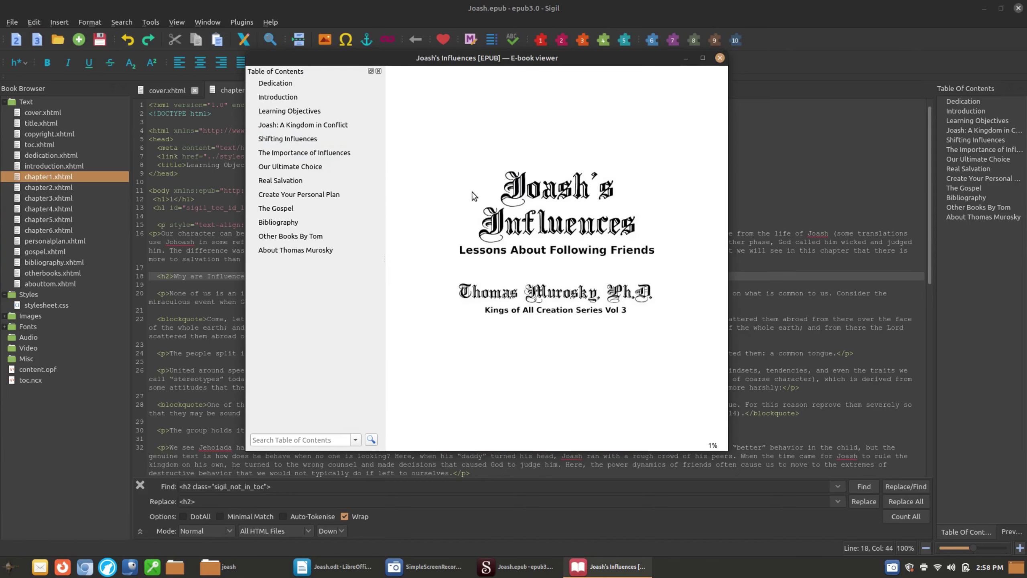
scroll(496, 193, "down", 3)
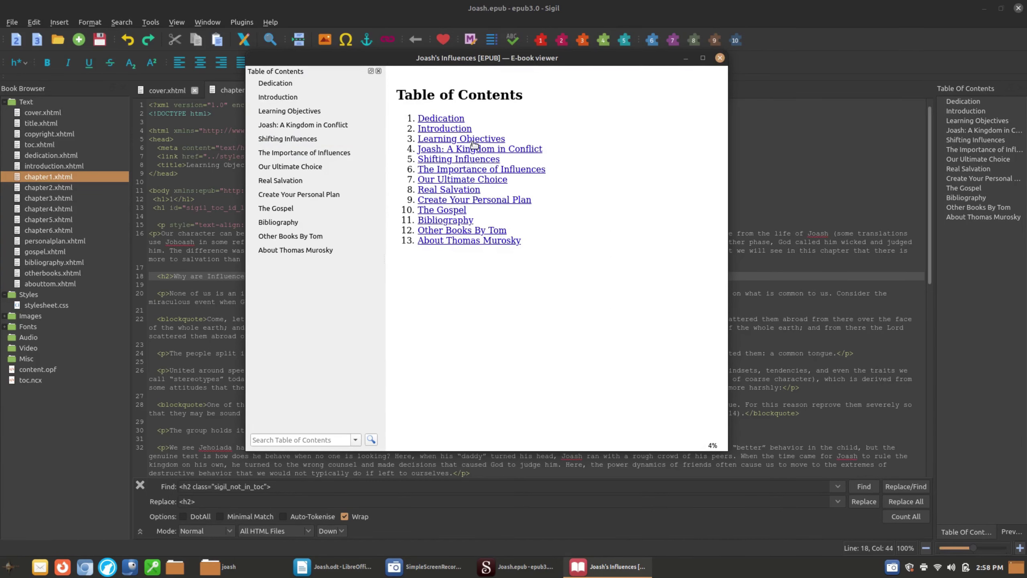
Test the Learning Objectives link from the Table of Contents page and back, and reopen that chapter.
left_click(465, 142)
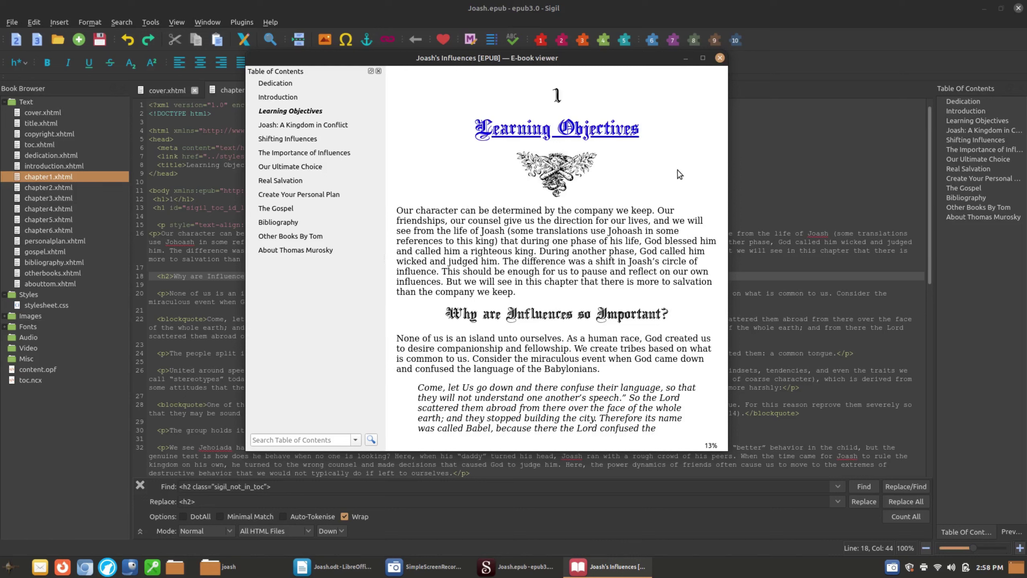
key("alt+Left")
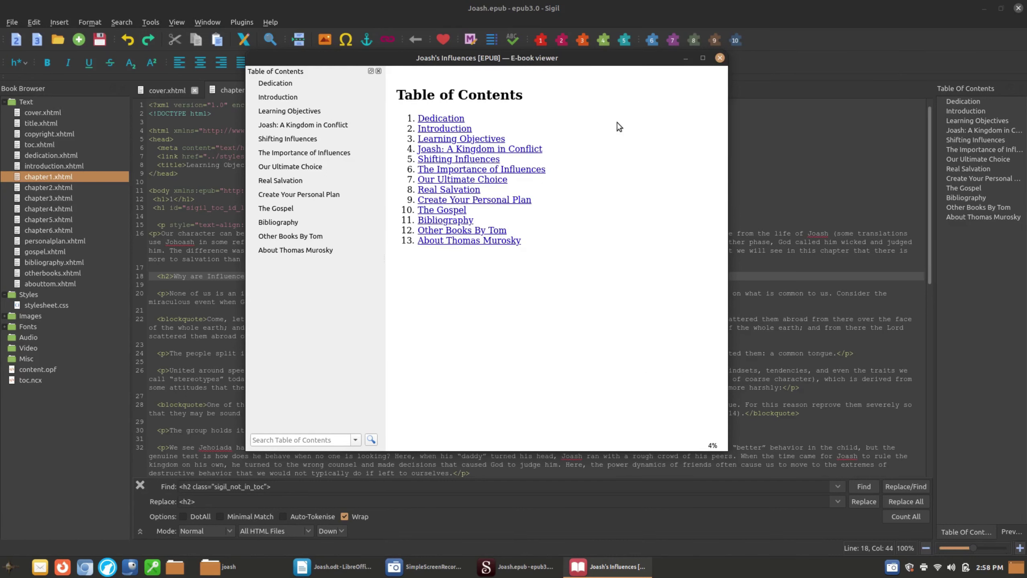
left_click(461, 140)
Browse the chapters up to the Good and Bad section of The Importance of Influences and view its footnote 1.
scroll(558, 231, "down", 15)
scroll(557, 231, "up", 5)
scroll(558, 230, "down", 5)
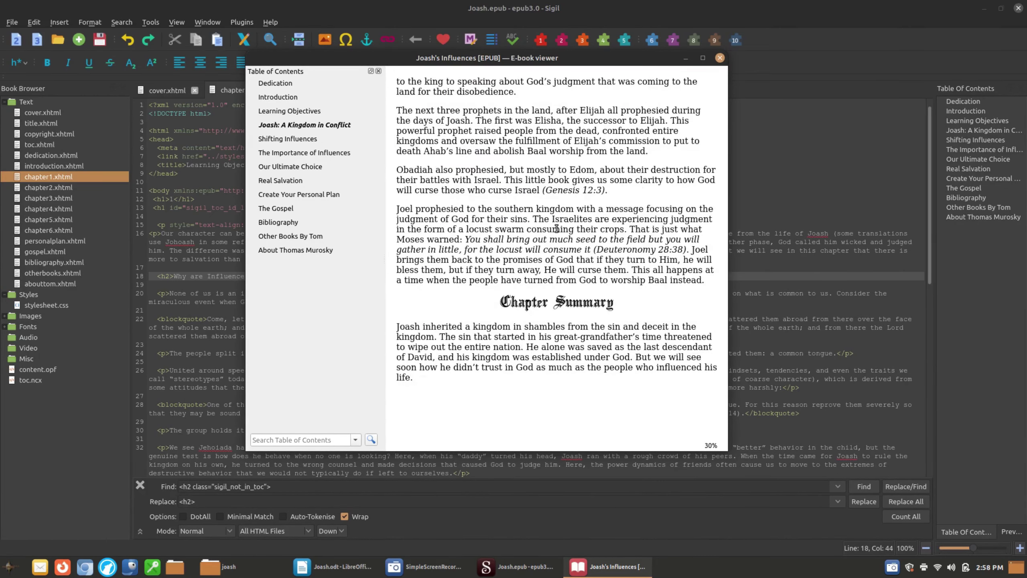
scroll(556, 229, "down", 5)
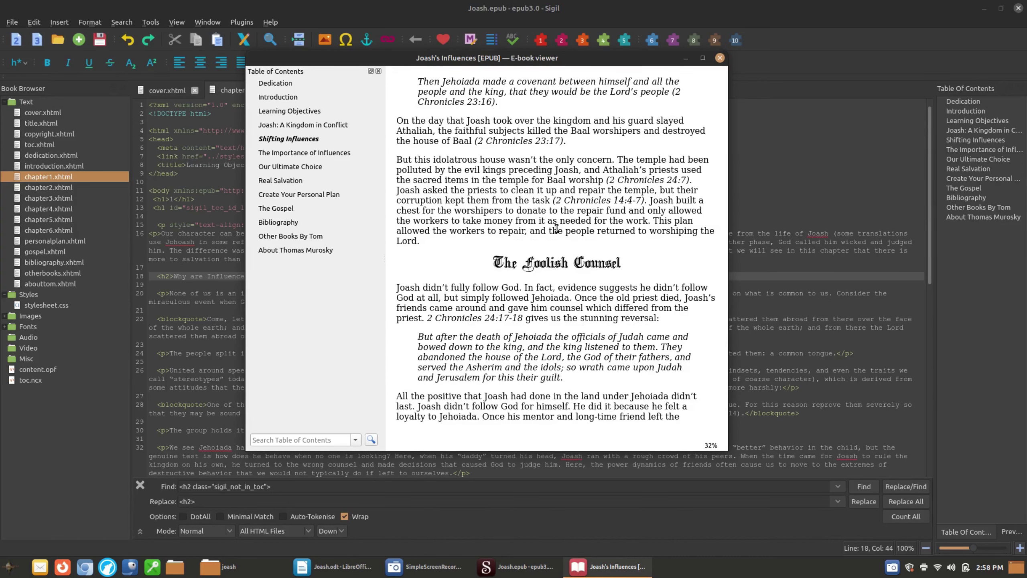
scroll(557, 229, "down", 15)
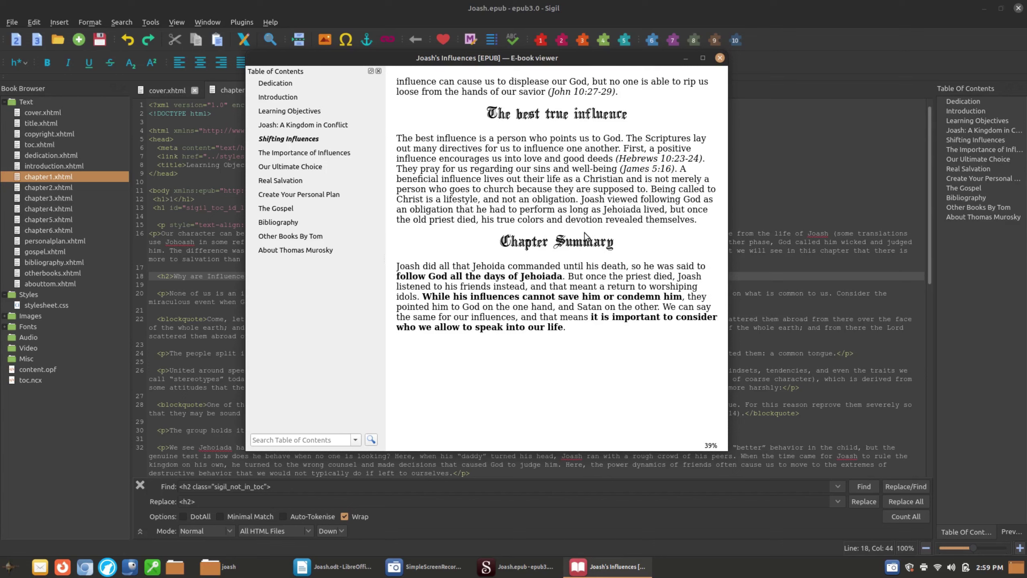
scroll(585, 233, "down", 2)
scroll(585, 234, "down", 8)
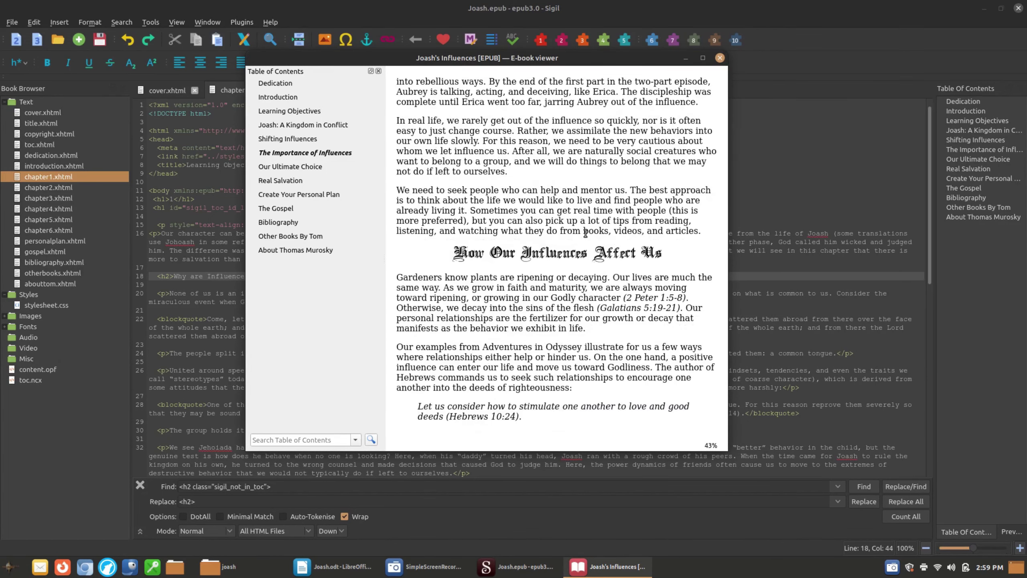
scroll(585, 234, "down", 5)
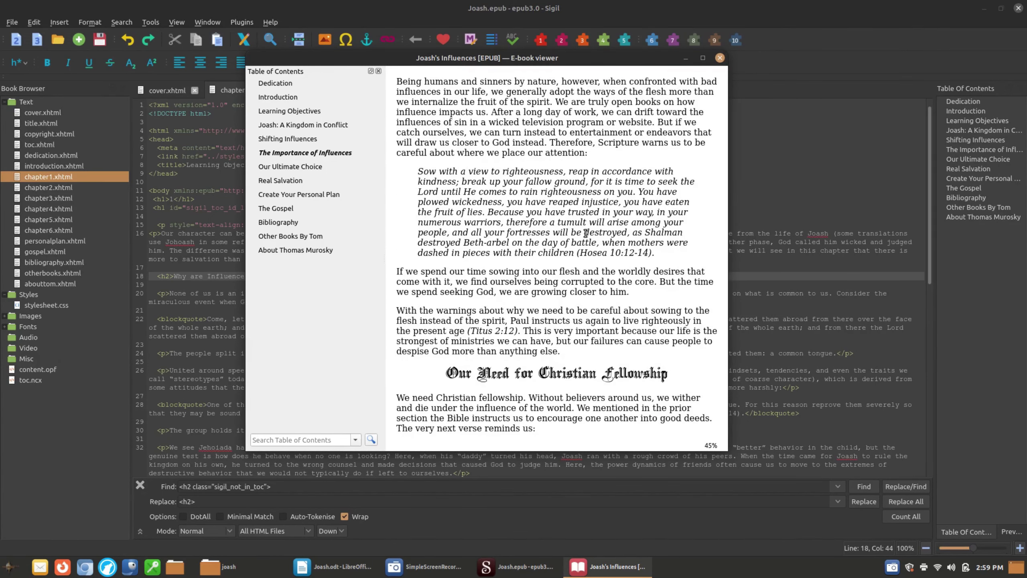
scroll(585, 234, "up", 5)
scroll(618, 225, "up", 5)
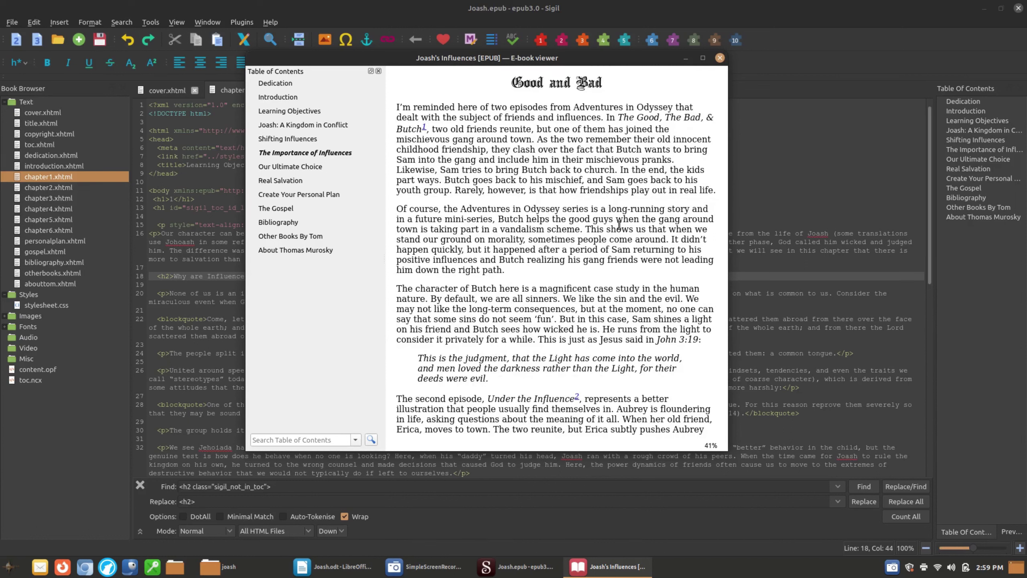
left_click(425, 129)
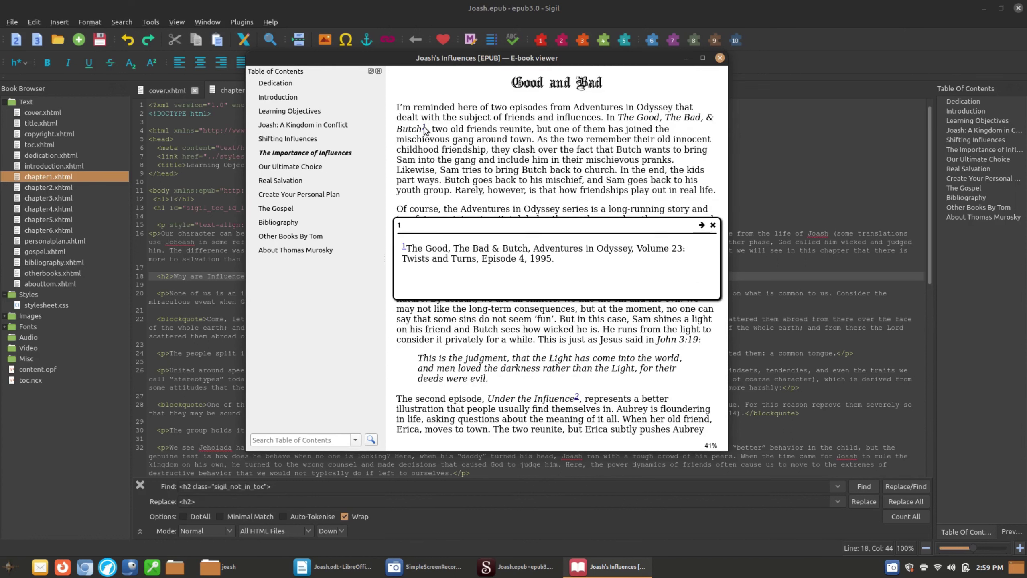
left_click(713, 225)
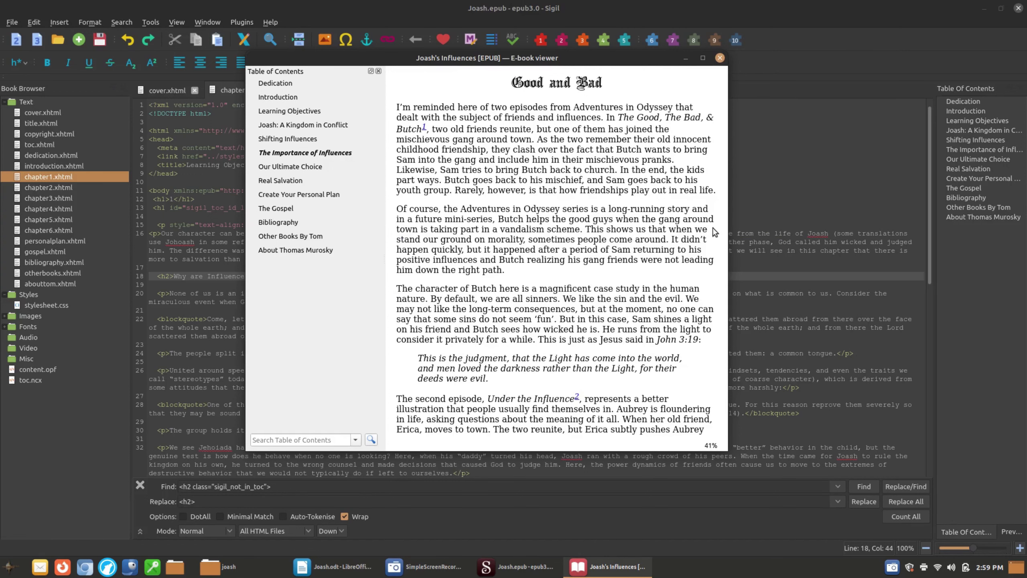
Go to the Bibliography page and close the e-book viewer.
left_click(279, 222)
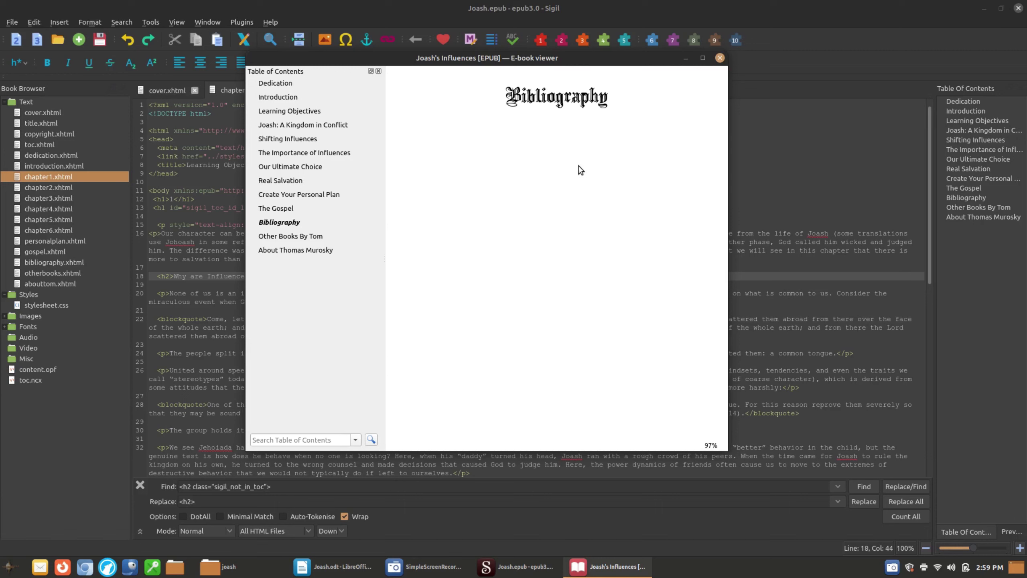
left_click(720, 57)
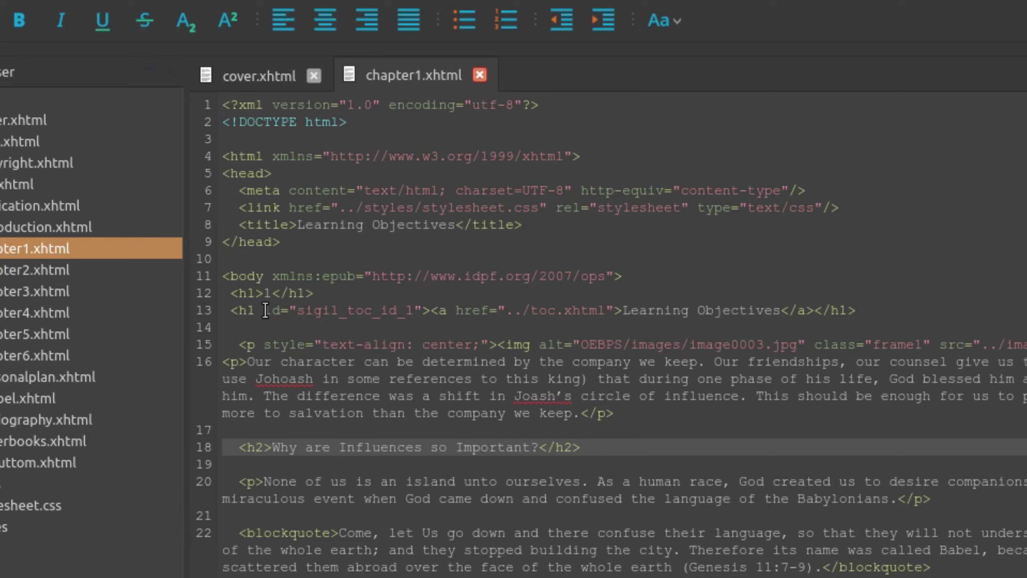
Examine the id and the toc.xhtml link in chapter 1's Learning Objectives heading, and compare them with the heading in chapter2.xhtml.
left_click_drag(297, 310, 422, 310)
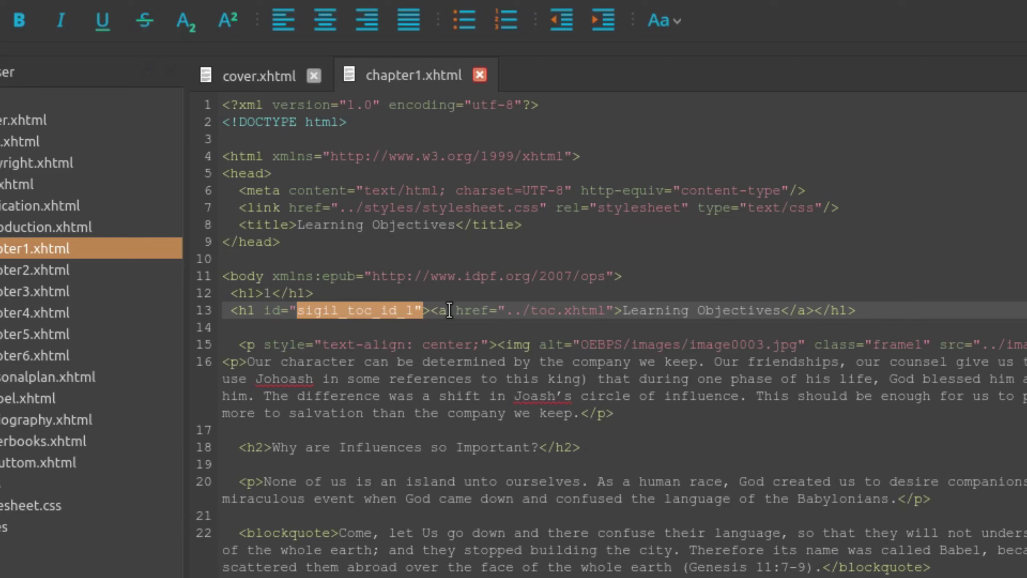
left_click_drag(430, 310, 615, 310)
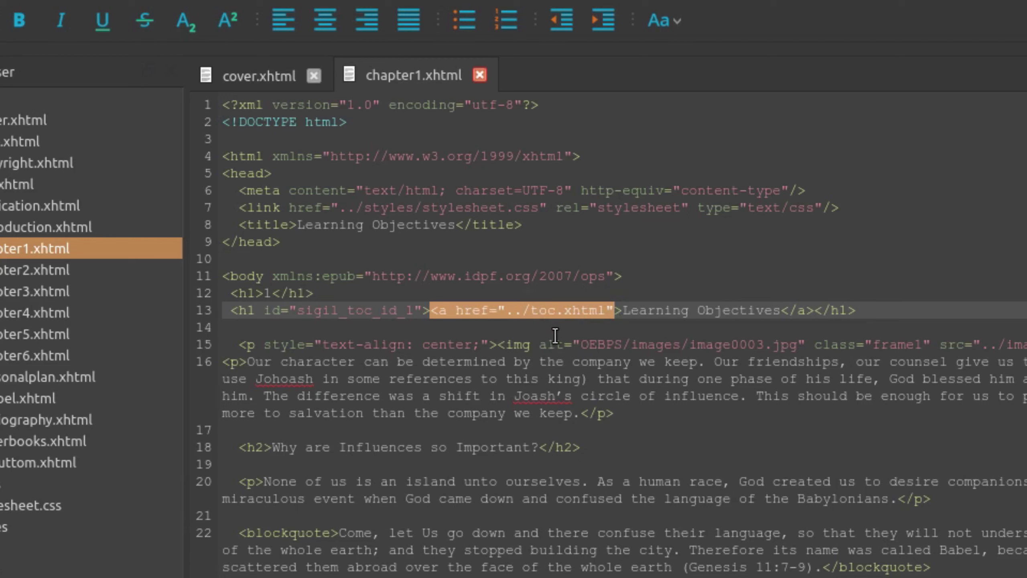
double_click(49, 275)
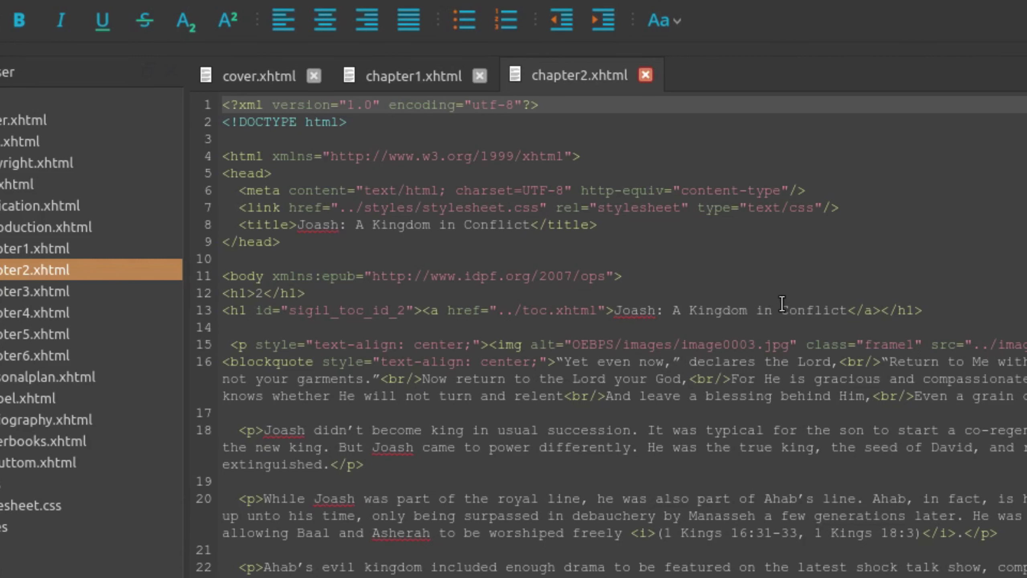
Open chapter3.xhtml and select the heading text Shifting Influences.
double_click(71, 291)
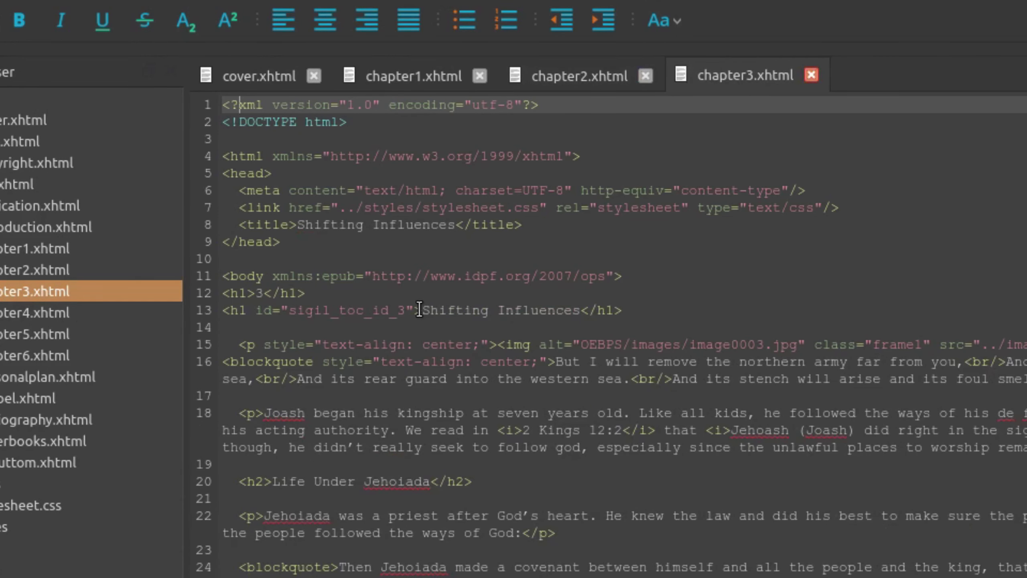
left_click_drag(419, 310, 581, 306)
left_click(464, 311)
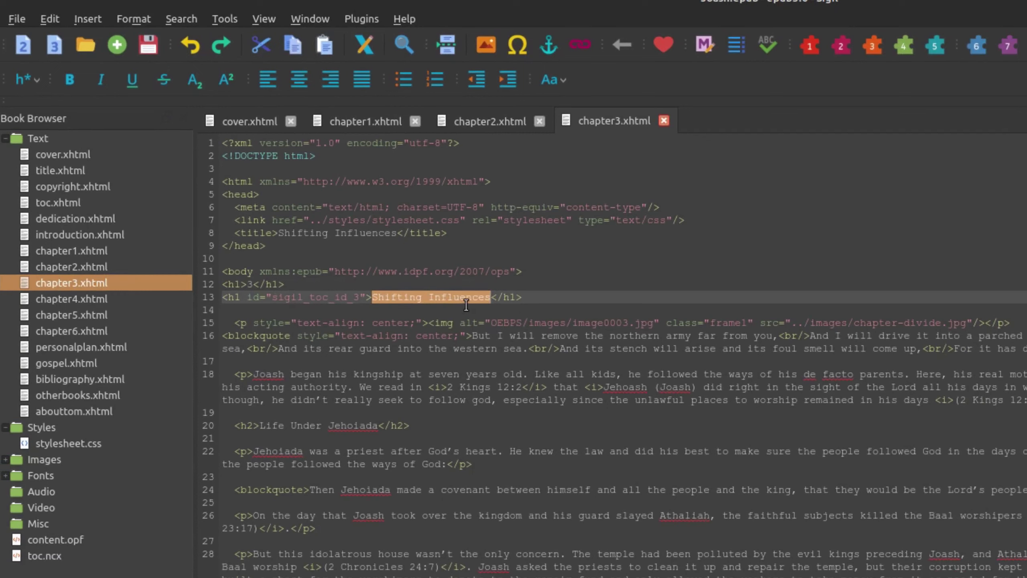
left_click(592, 49)
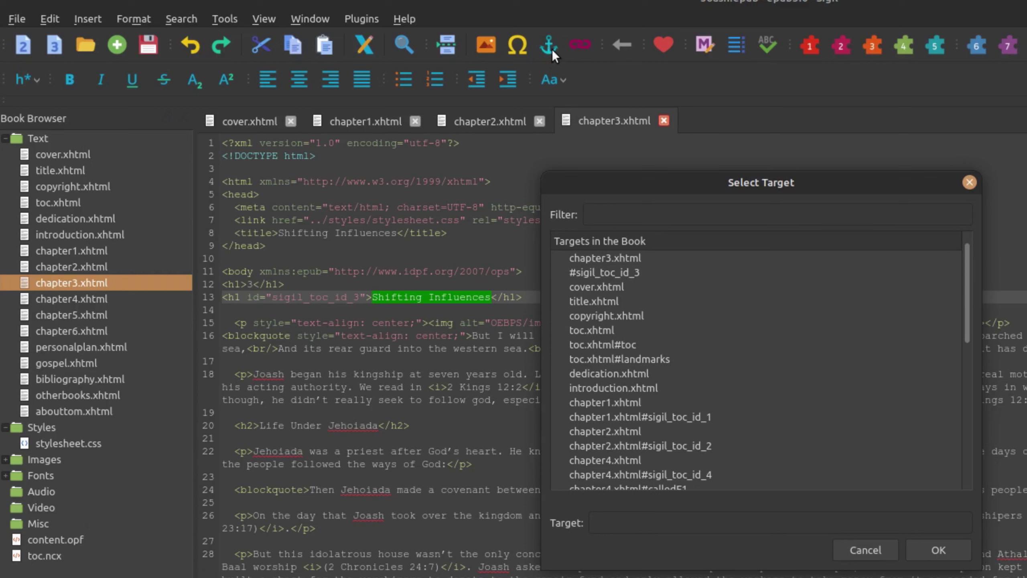
left_click(969, 182)
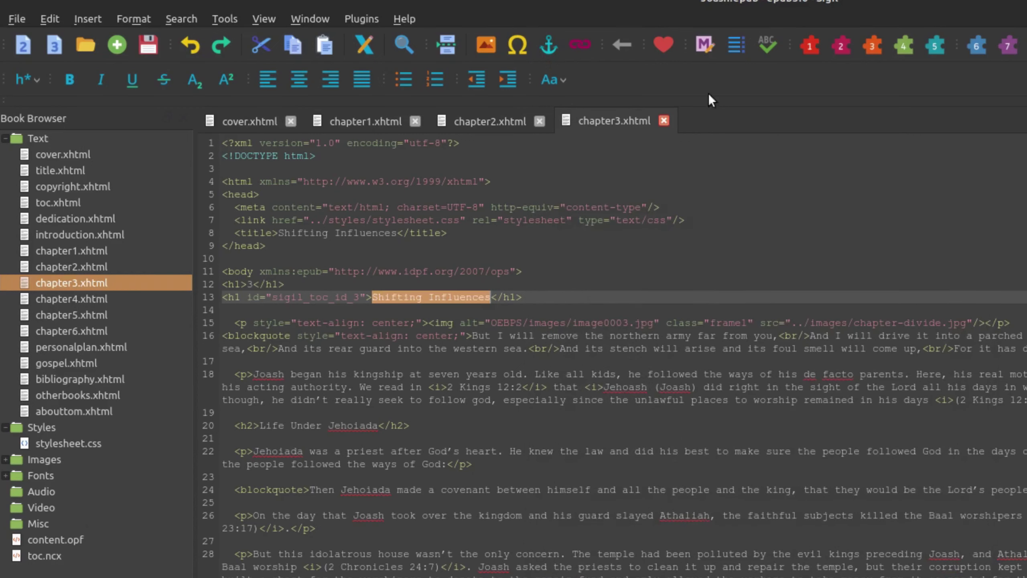
left_click(548, 46)
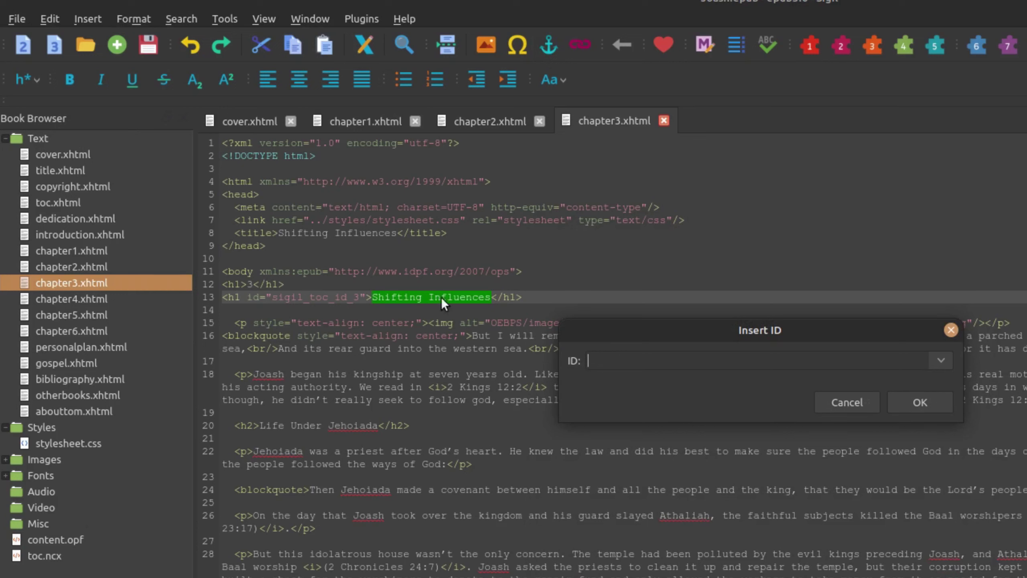
left_click(950, 328)
Link the Shifting Influences heading text in chapter3.xhtml to the toc.xhtml target.
left_click(588, 43)
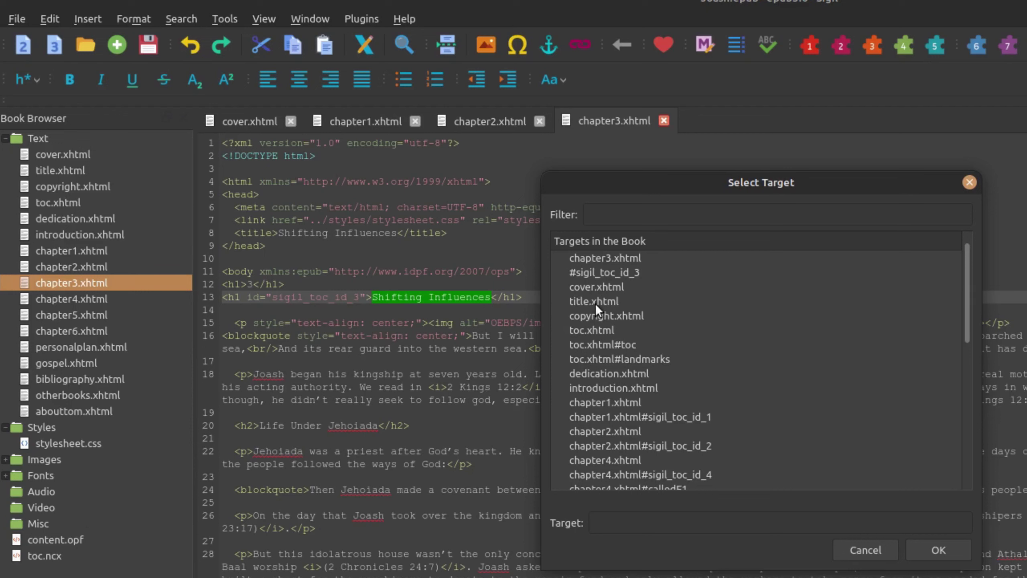
left_click(599, 331)
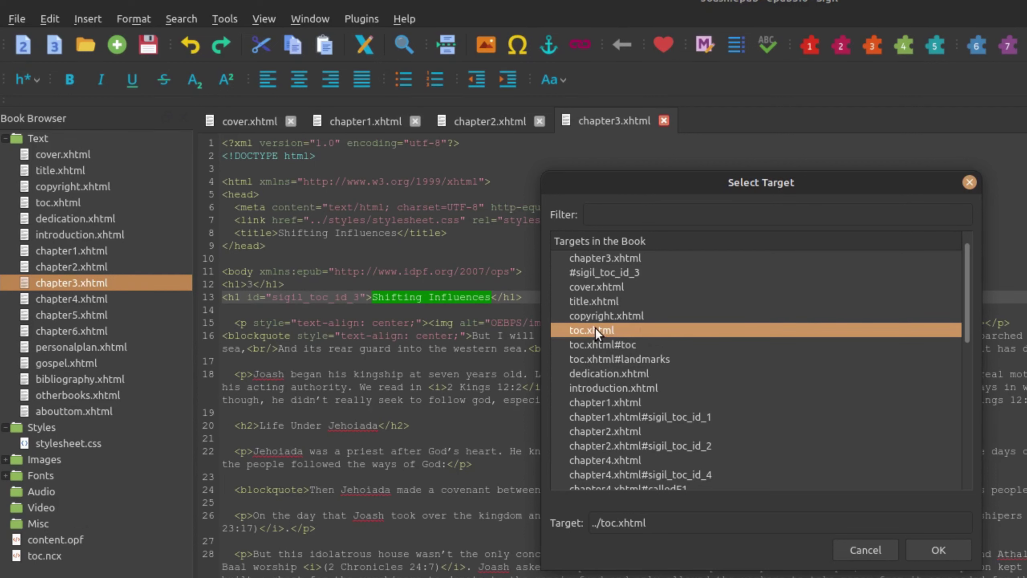
left_click(950, 551)
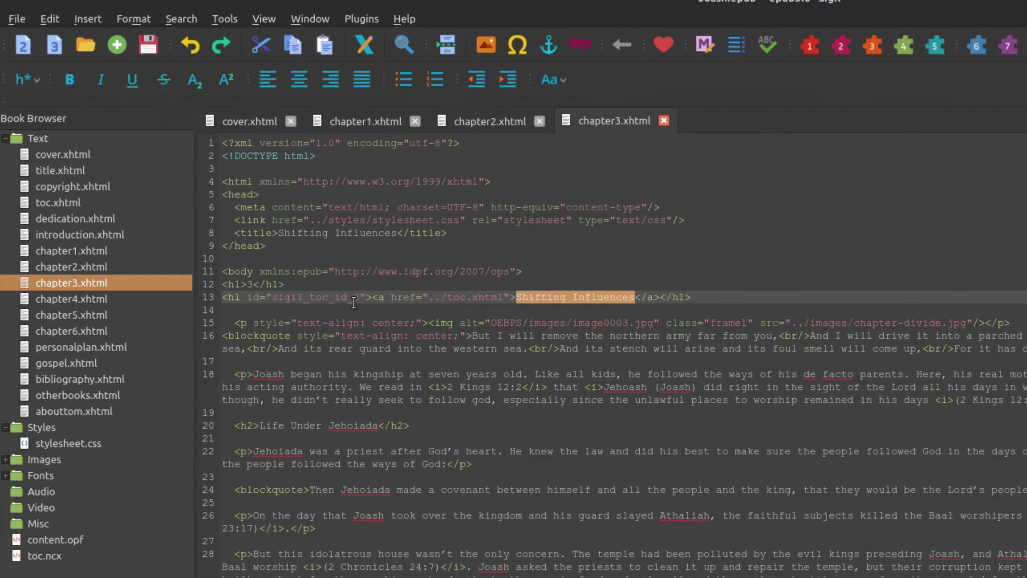
Open chapter4.xhtml and select the heading text The Importance of Influences.
left_click(59, 305)
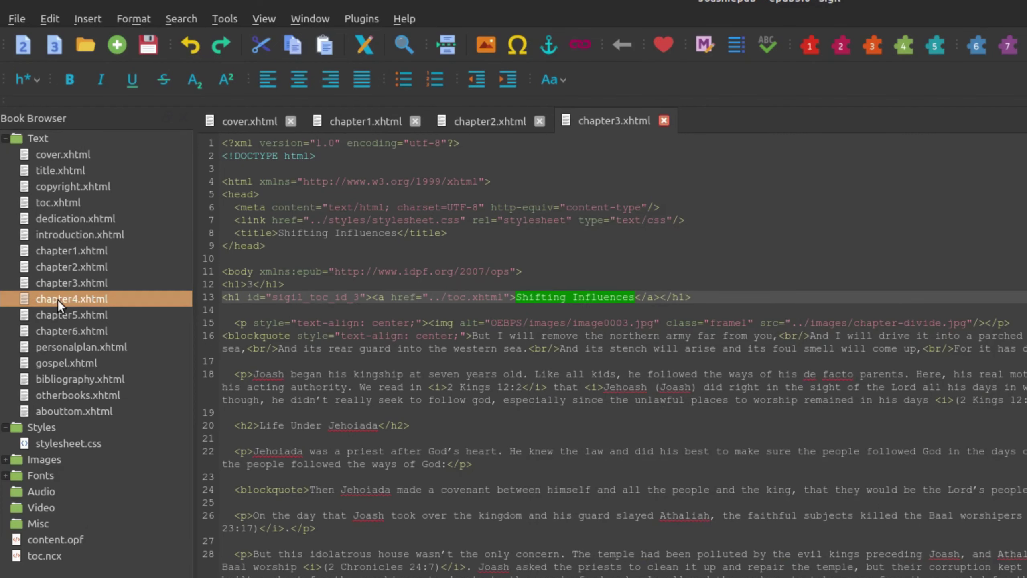
double_click(58, 306)
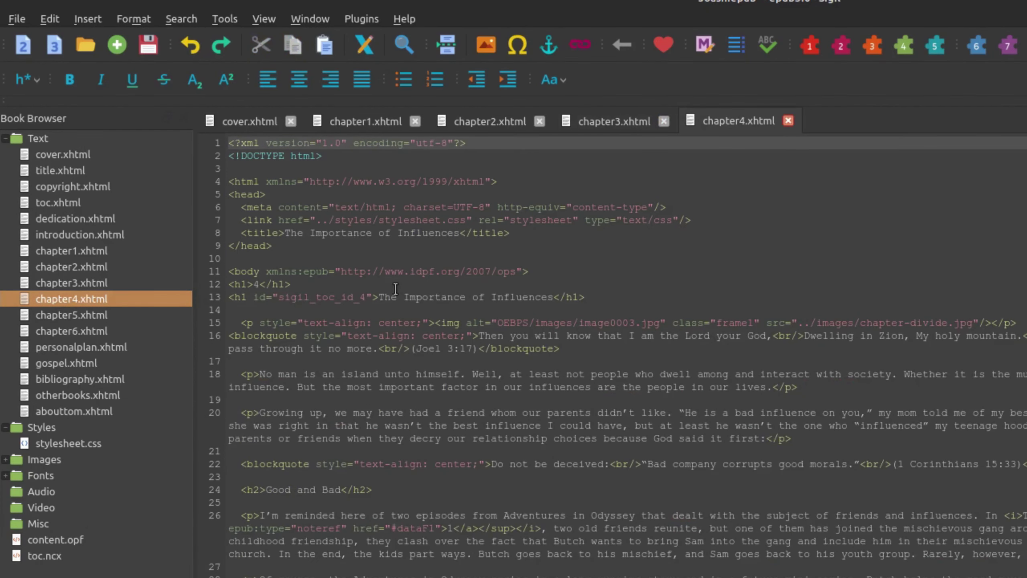
left_click_drag(378, 297, 468, 299)
left_click_drag(541, 300, 554, 299)
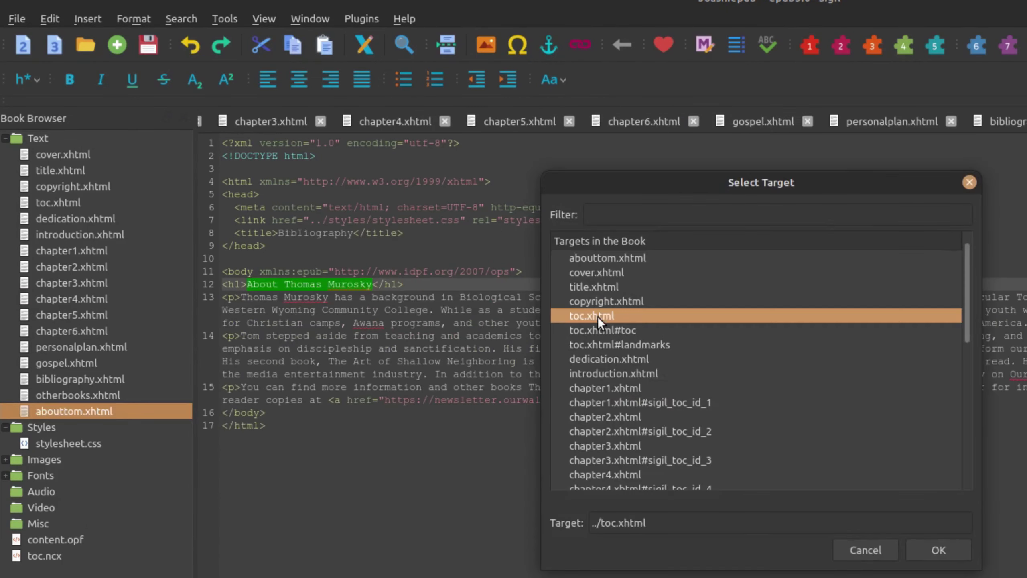
Link the author biography heading in abouttom.xhtml to toc.xhtml and save the EPUB.
key("Return")
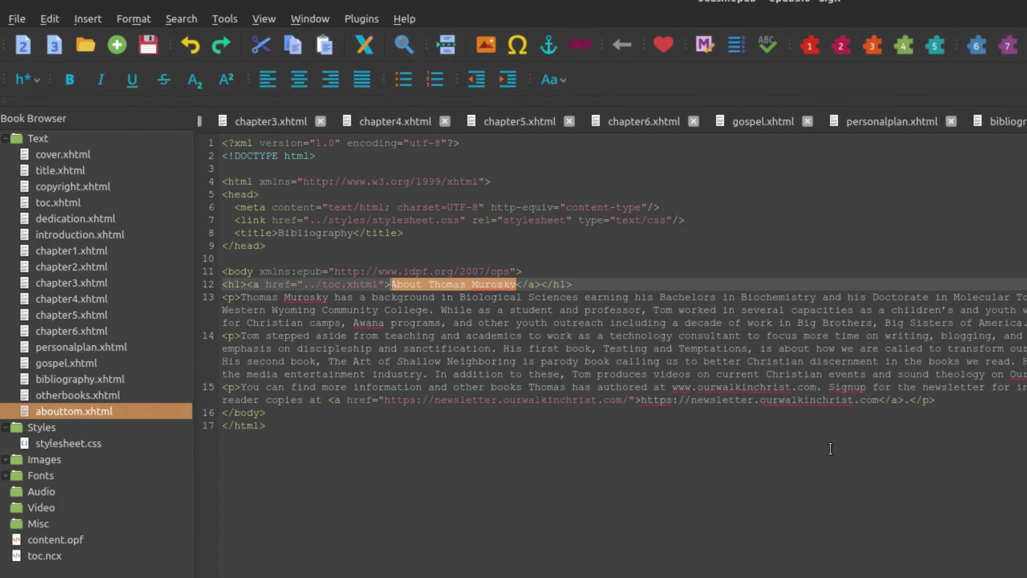
left_click(148, 45)
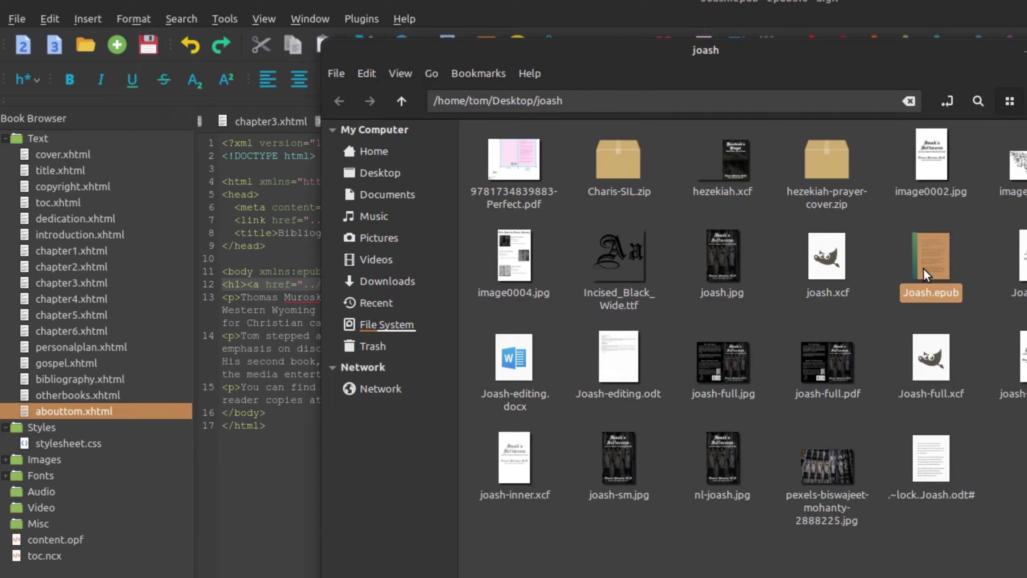
Open Joash.epub from the joash folder with E-book Viewer.
right_click(925, 273)
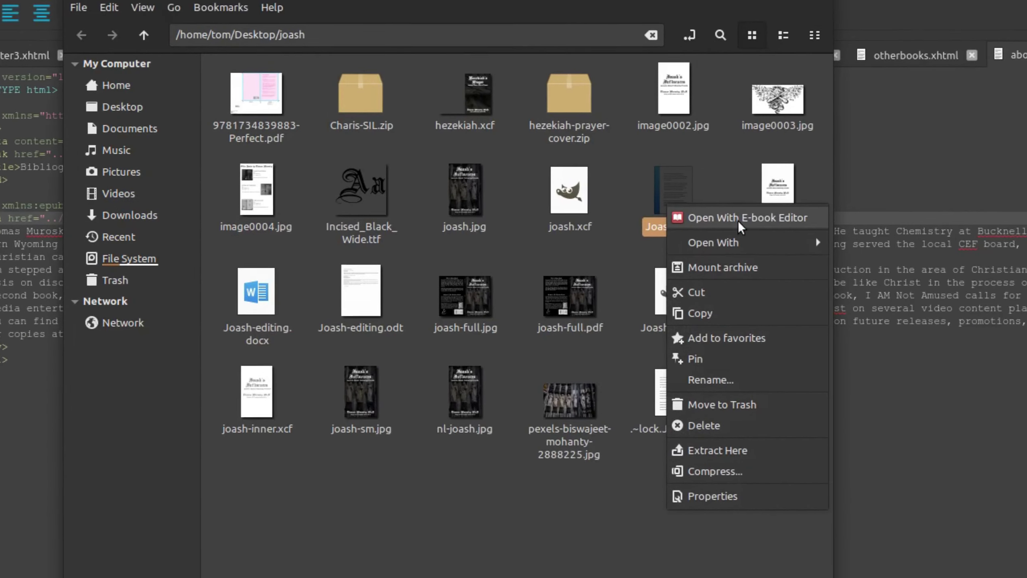
mouse_move(971, 309)
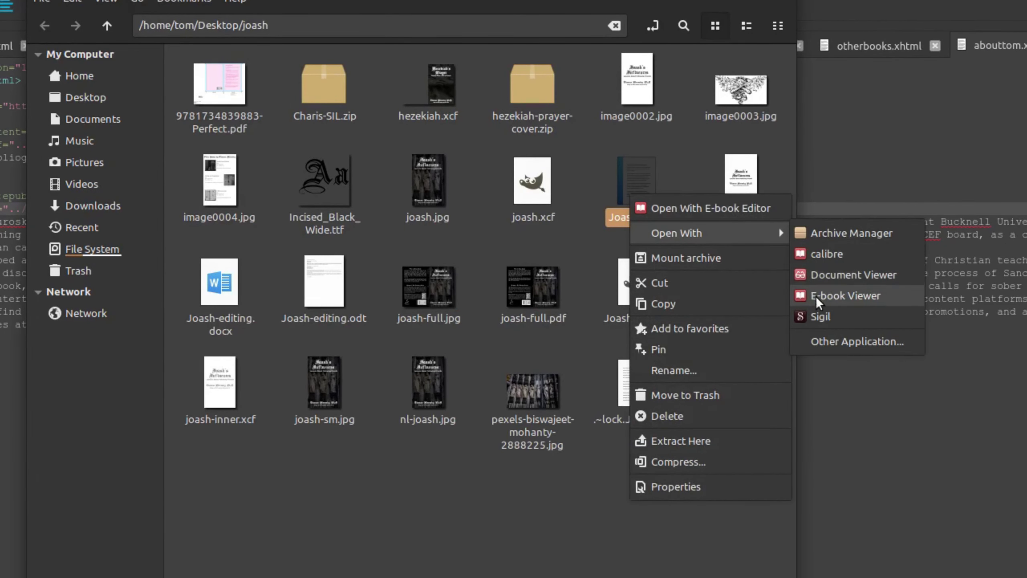
left_click(817, 299)
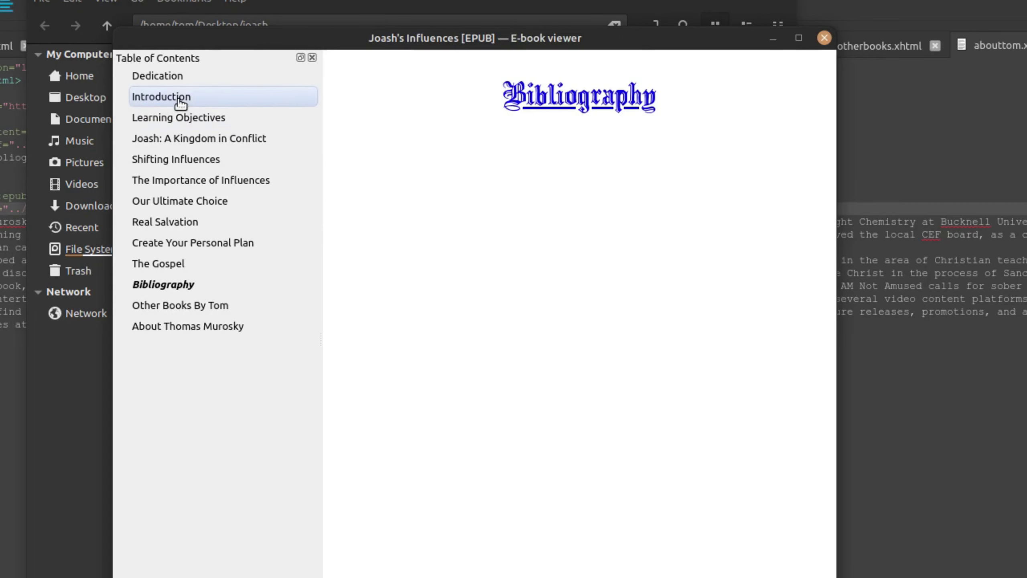
Test the linked Bibliography, Real Salvation and Shifting Influences headings by moving between those chapters and the Table of Contents page.
left_click(557, 98)
left_click(428, 236)
left_click(538, 154)
left_click(460, 194)
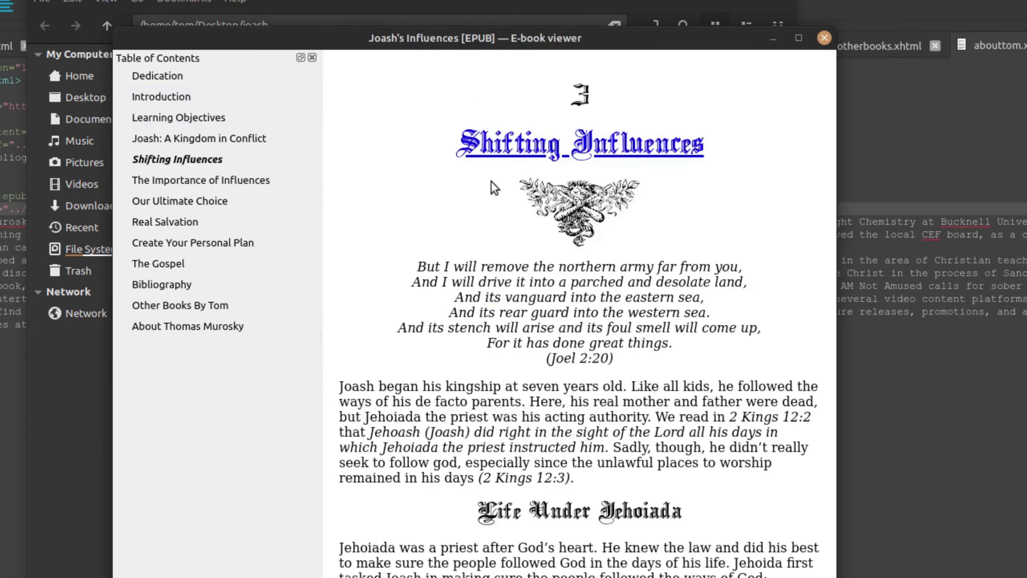
left_click(568, 151)
left_click(422, 283)
left_click(642, 102)
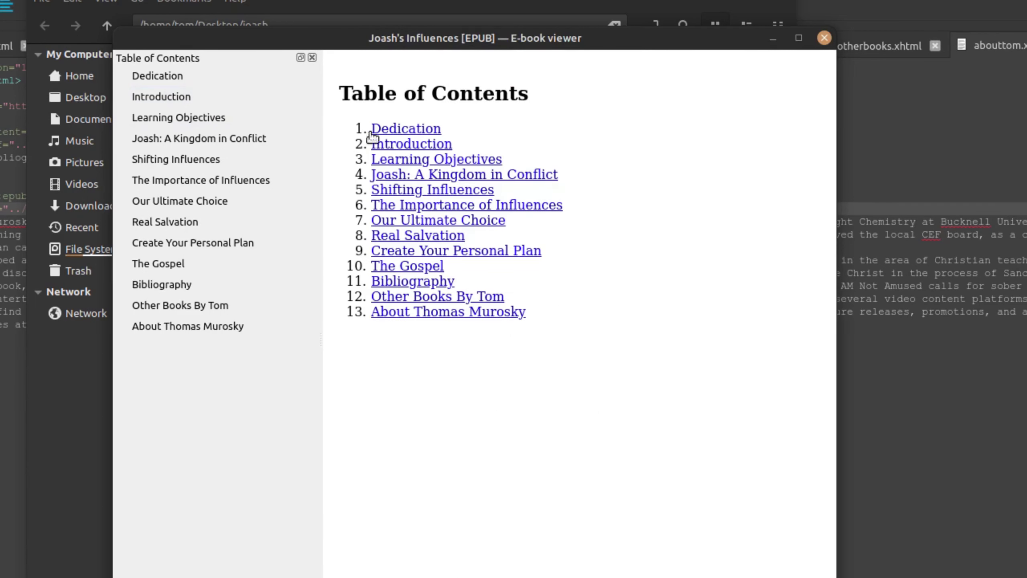
Check the Learning Objectives, The Importance of Influences, Bibliography and author biography pages, following their heading links back to the Table of Contents.
left_click(444, 160)
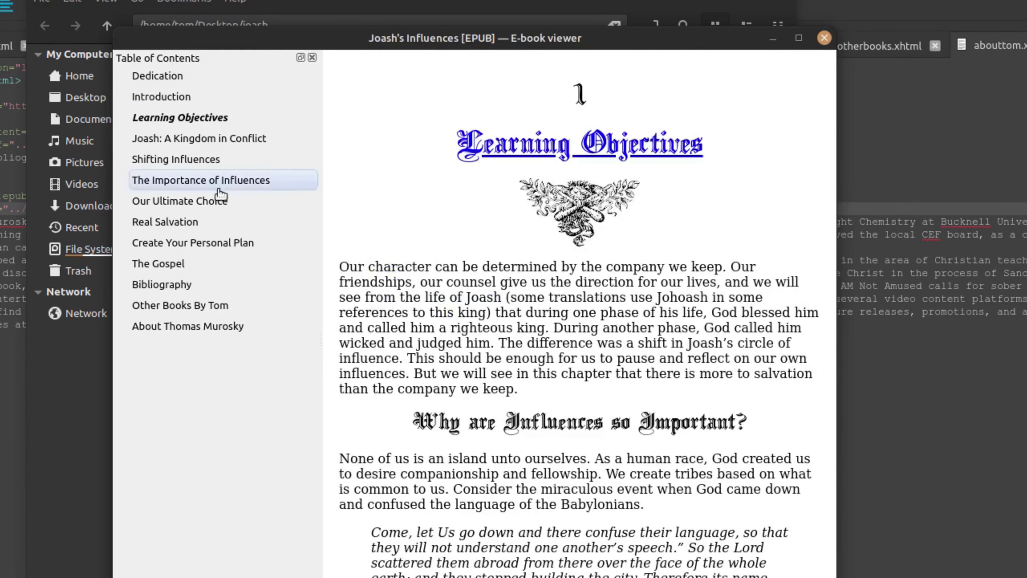
left_click(180, 178)
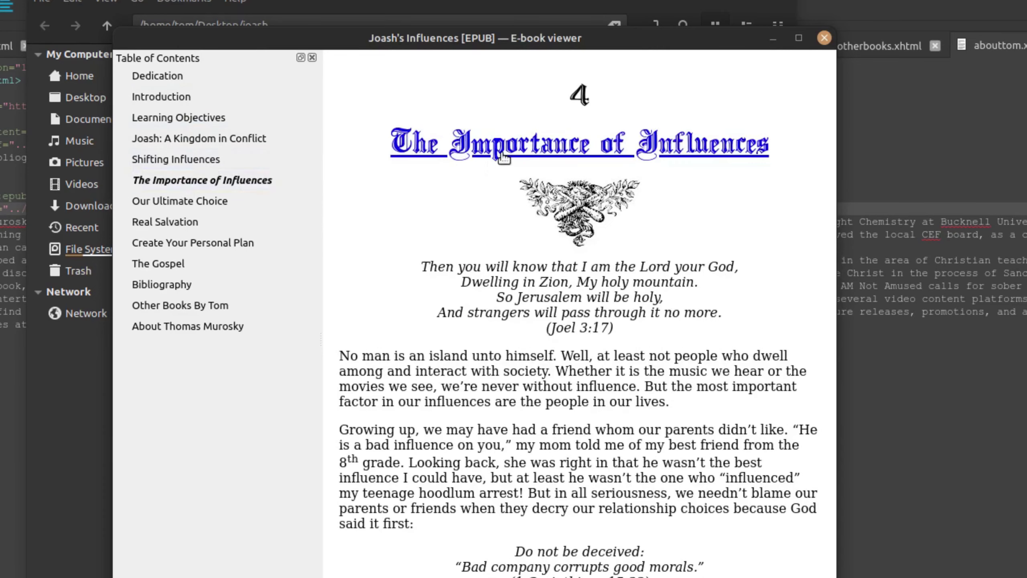
left_click(504, 157)
left_click(211, 289)
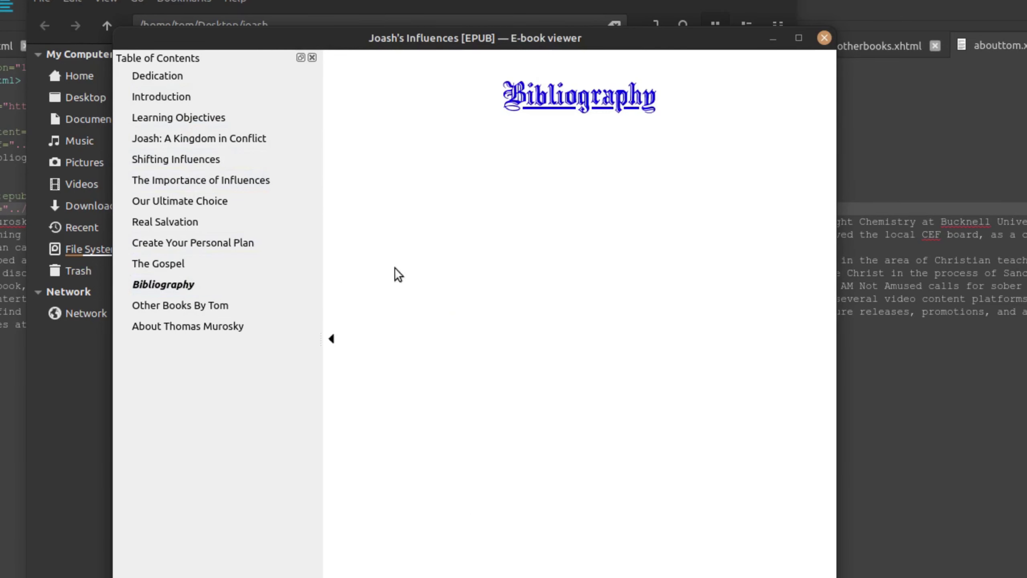
left_click(595, 113)
left_click(409, 311)
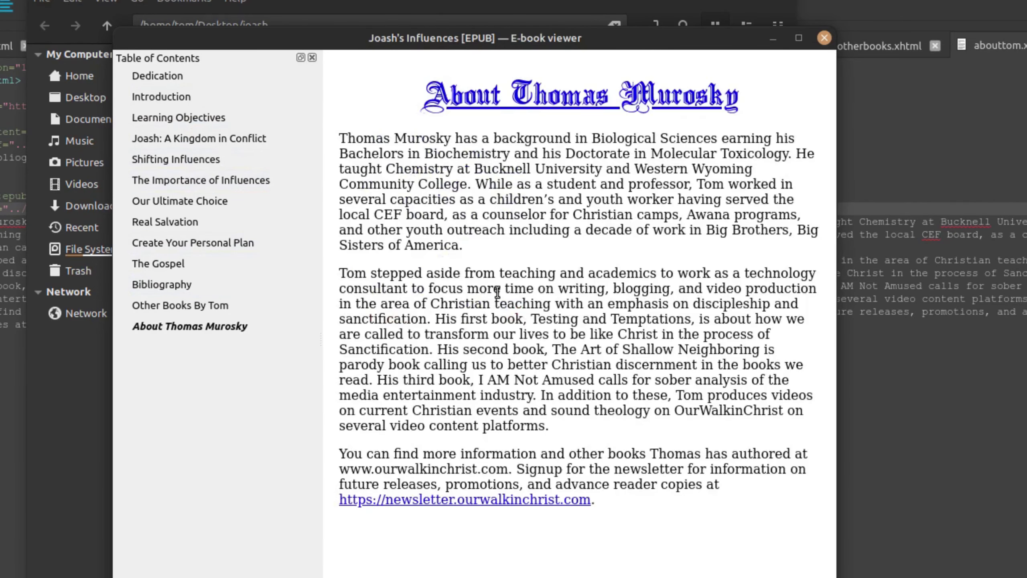
left_click(585, 110)
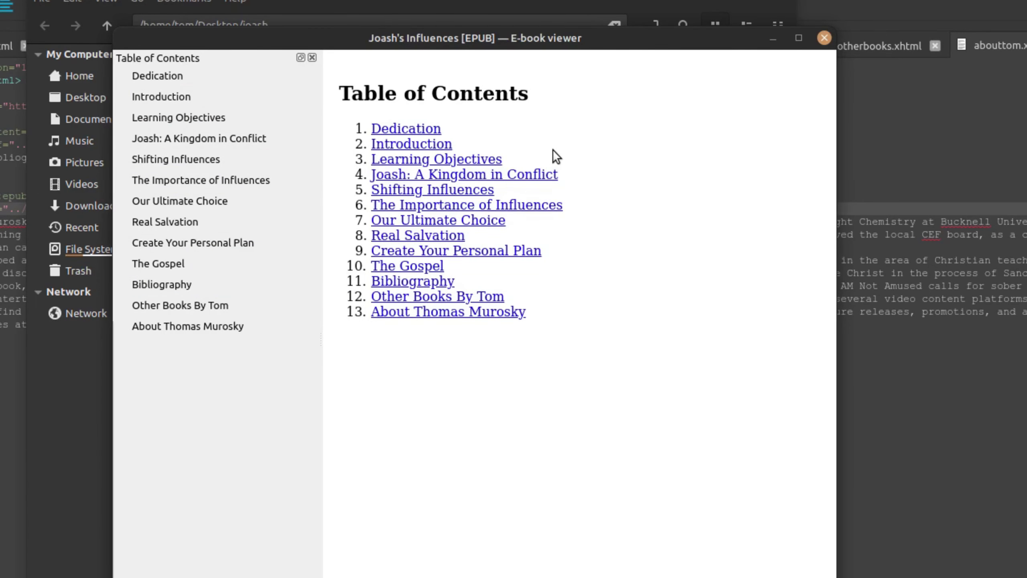
left_click(442, 285)
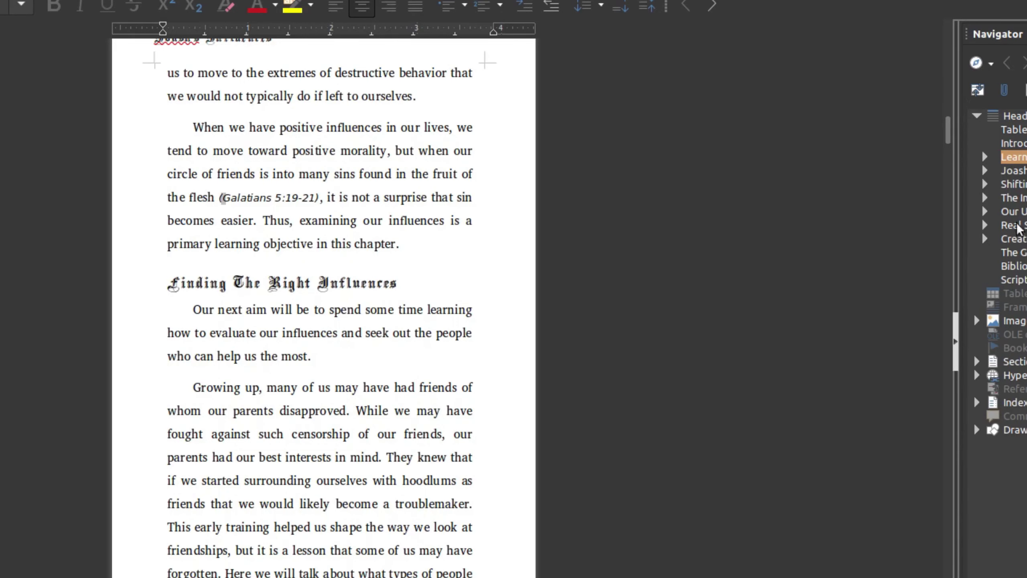
In LibreOffice Writer, trace the first Bibliography endnote of Joash.odt to its reference and go to the chapter heading The Importance of Influences.
double_click(1014, 266)
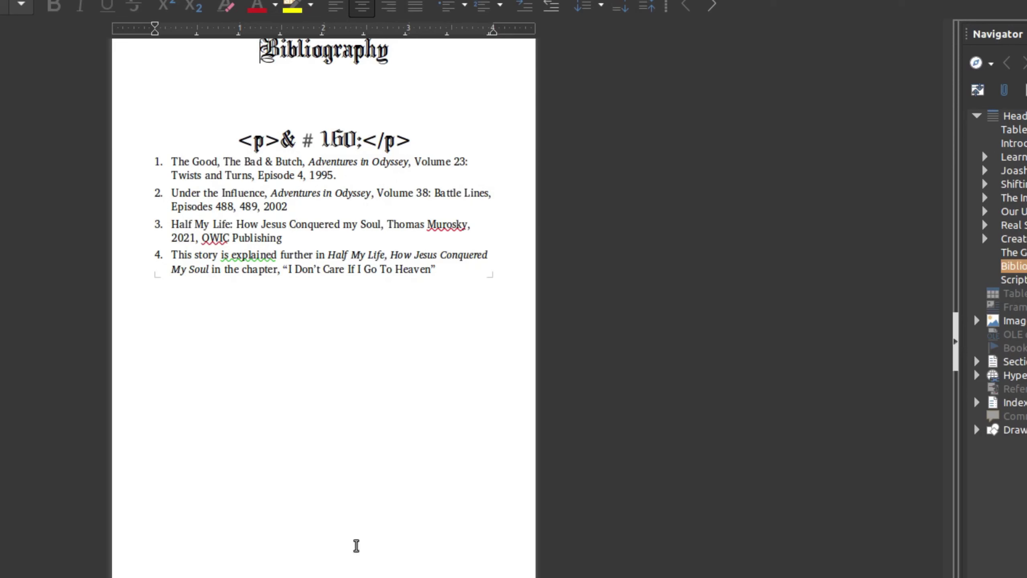
scroll(354, 559, "up", 3)
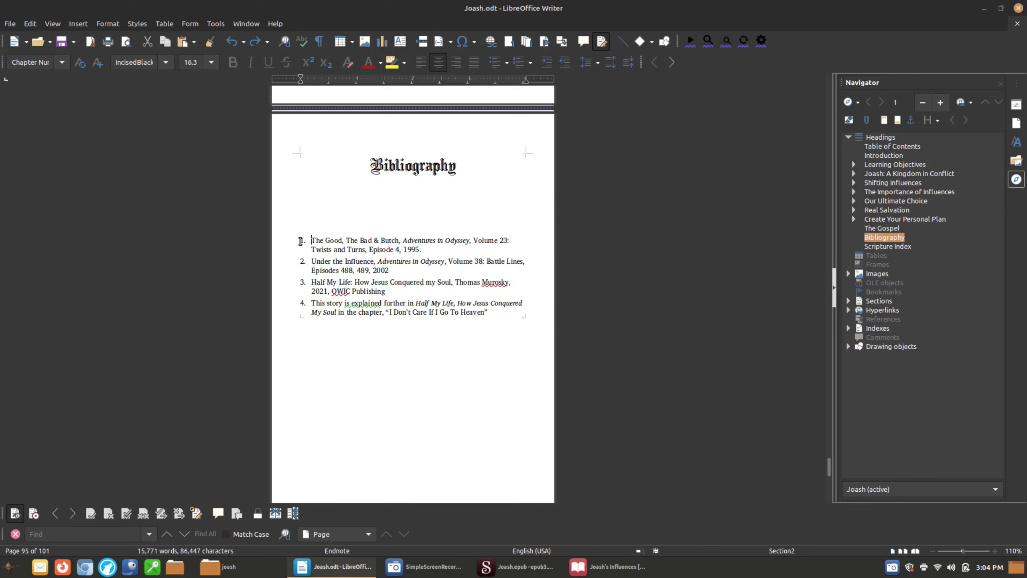
left_click(302, 243)
left_click(302, 244)
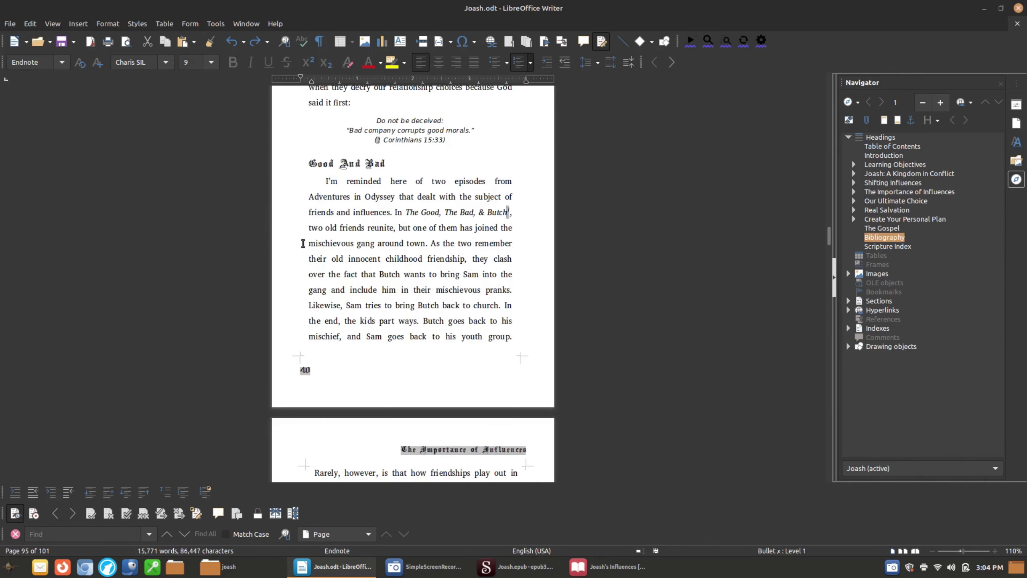
scroll(526, 246, "up", 6)
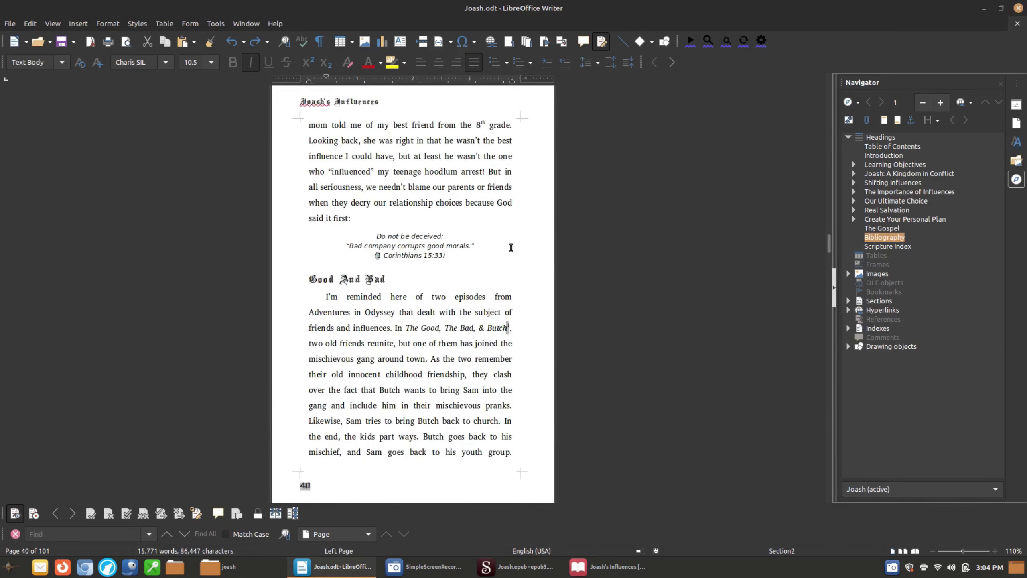
scroll(509, 247, "down", 8)
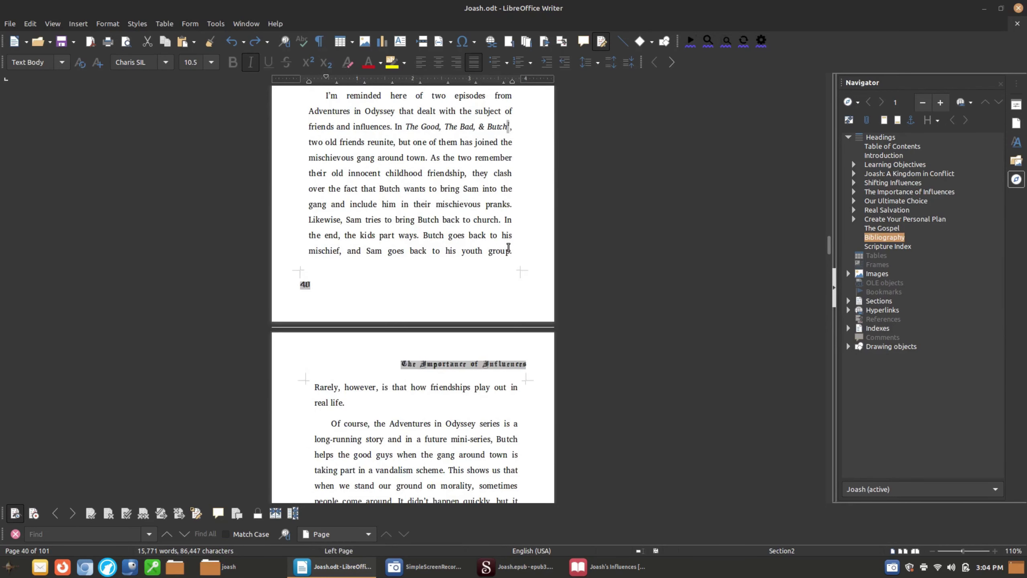
left_click(854, 191)
double_click(871, 192)
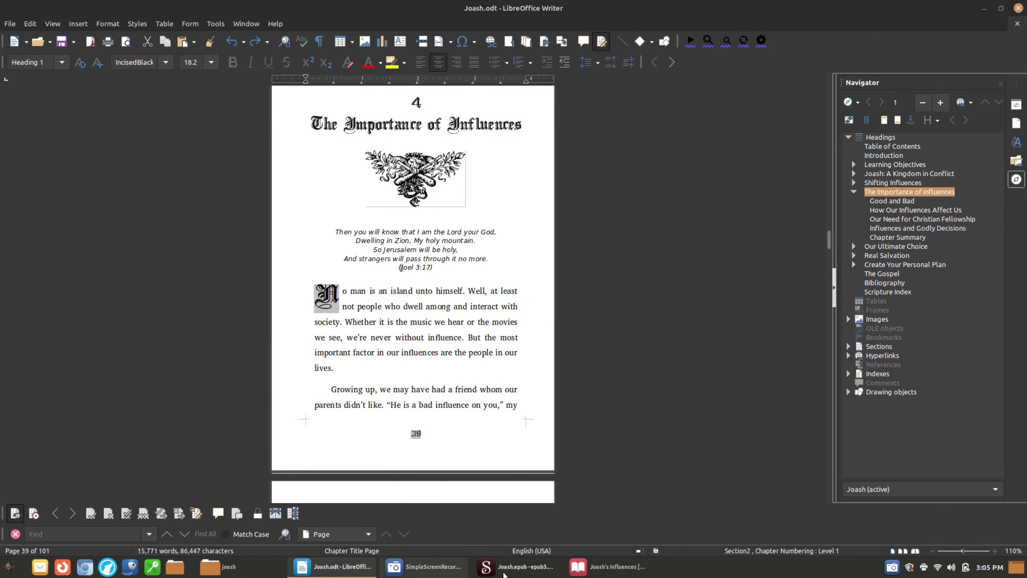
Switch to Sigil, close every open file tab except cover.xhtml, and open chapter4.xhtml.
left_click(476, 570)
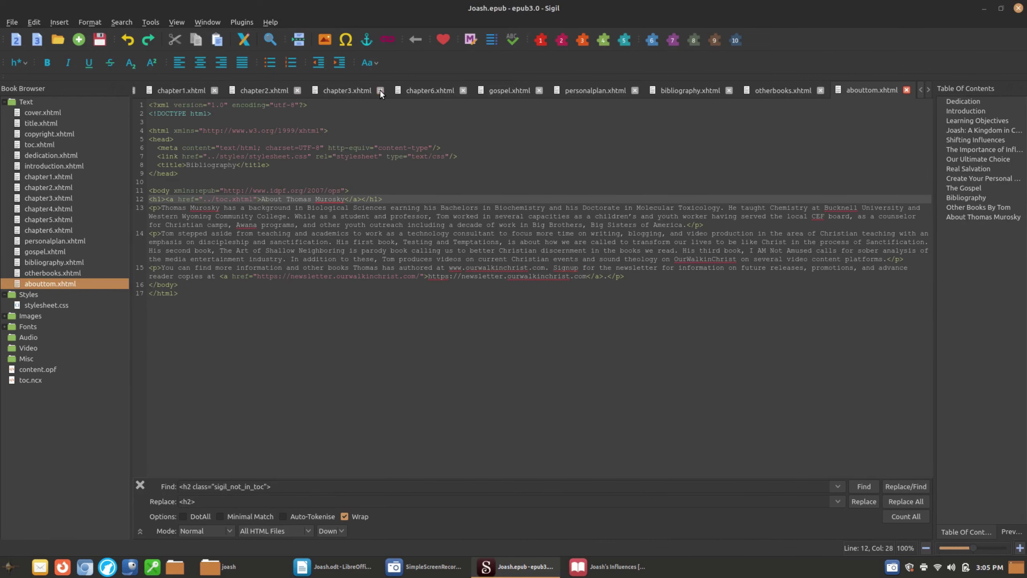
left_click(381, 90)
left_click(359, 91)
left_click(360, 91)
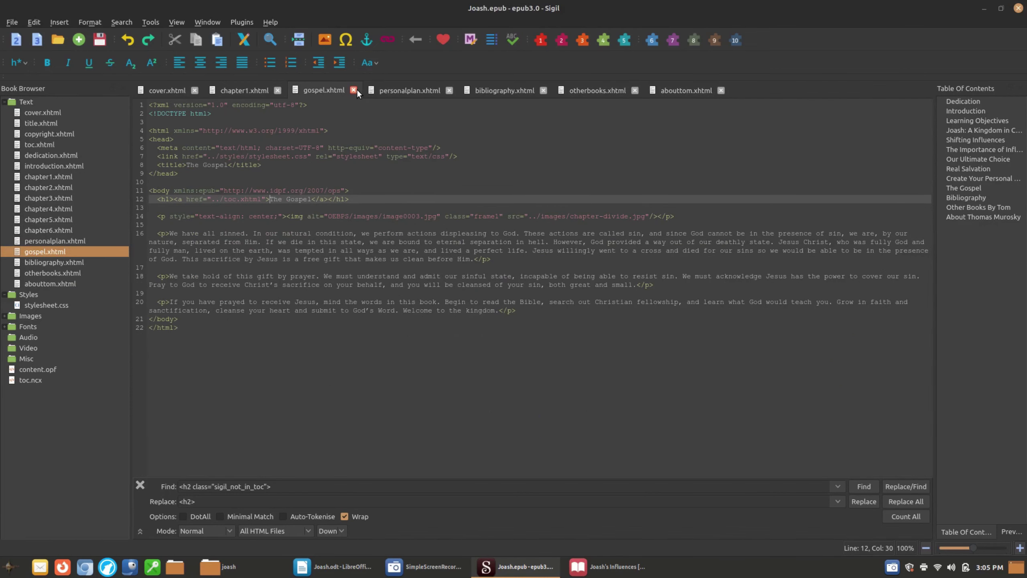
left_click(356, 90)
left_click(372, 89)
left_click(372, 90)
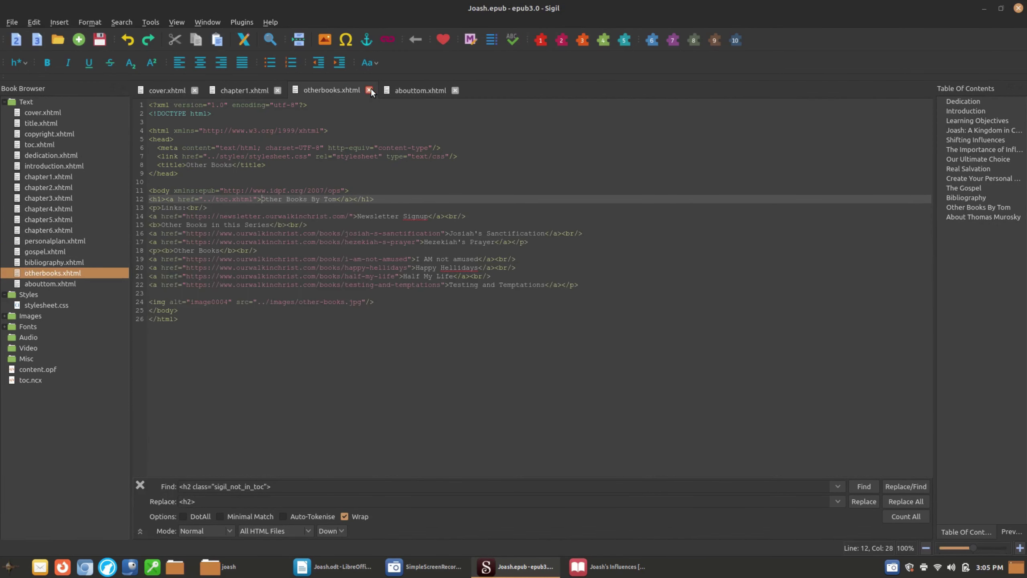
left_click(370, 90)
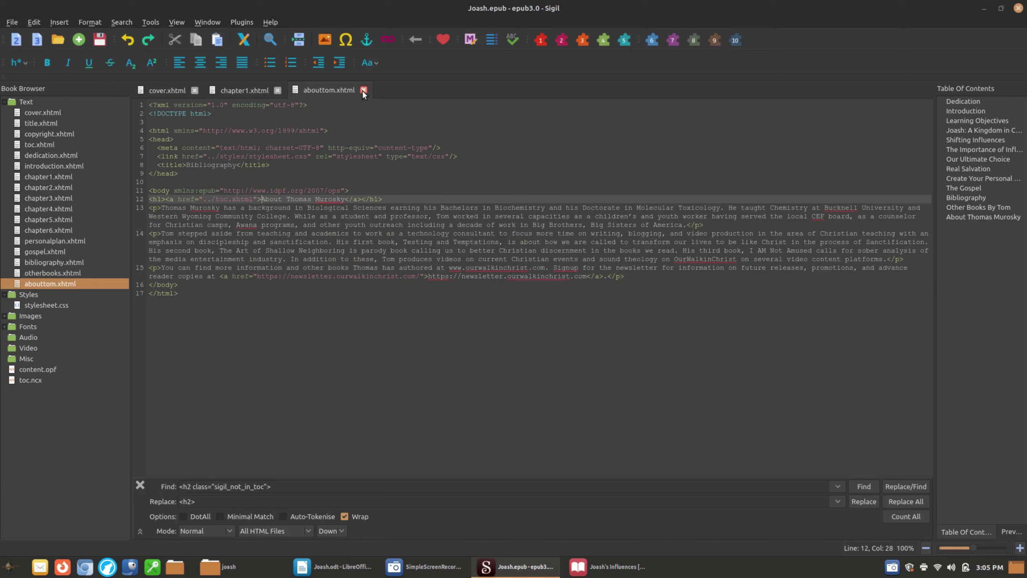
left_click(362, 90)
left_click(278, 90)
double_click(50, 208)
Trace the third Bibliography endnote in the Writer document Joash.odt to its chapter and open the matching chapter5.xhtml in Sigil.
left_click(331, 566)
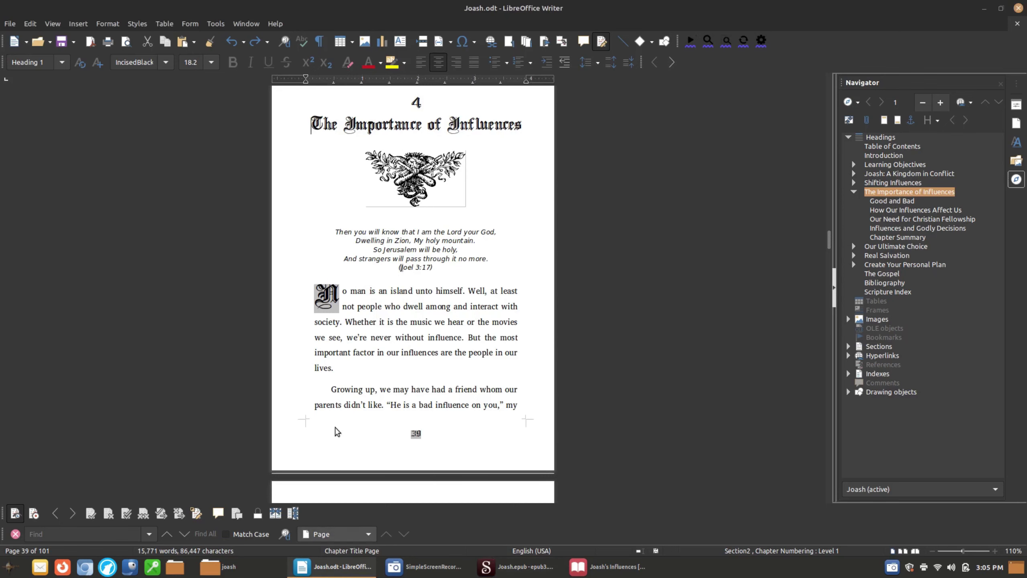
scroll(404, 281, "down", 1)
scroll(404, 280, "down", 5)
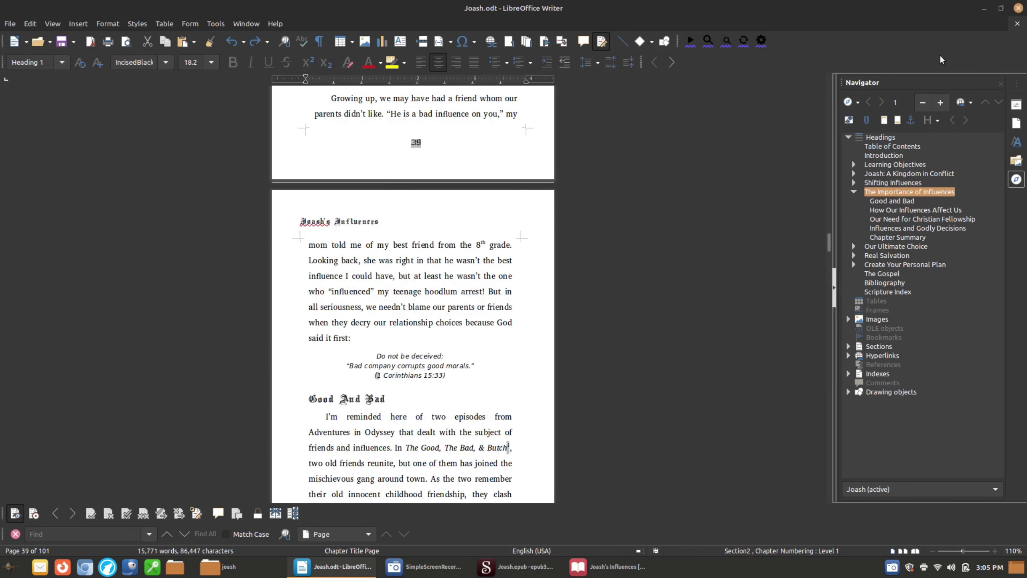
double_click(885, 283)
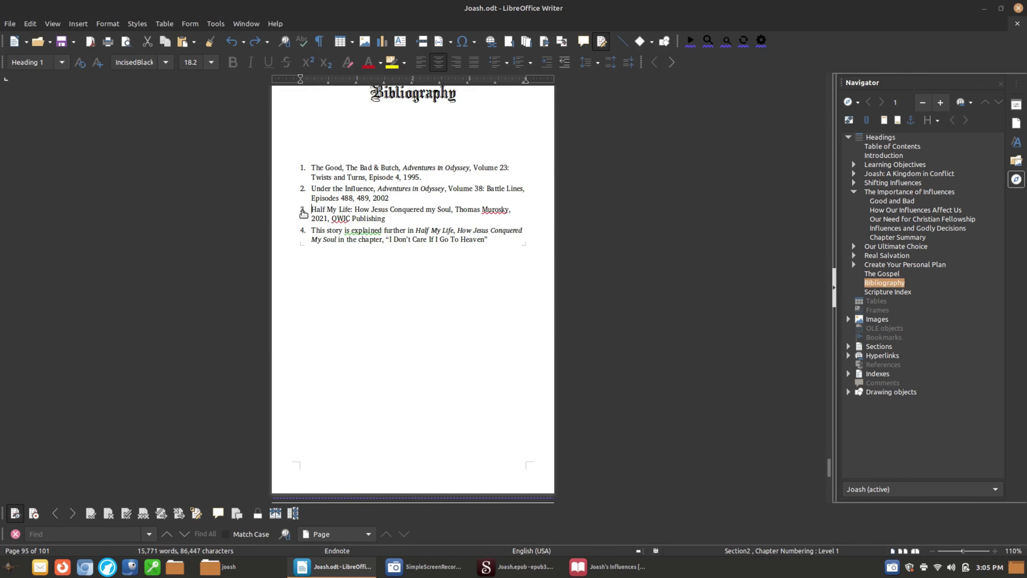
left_click(303, 210)
scroll(480, 186, "down", 9)
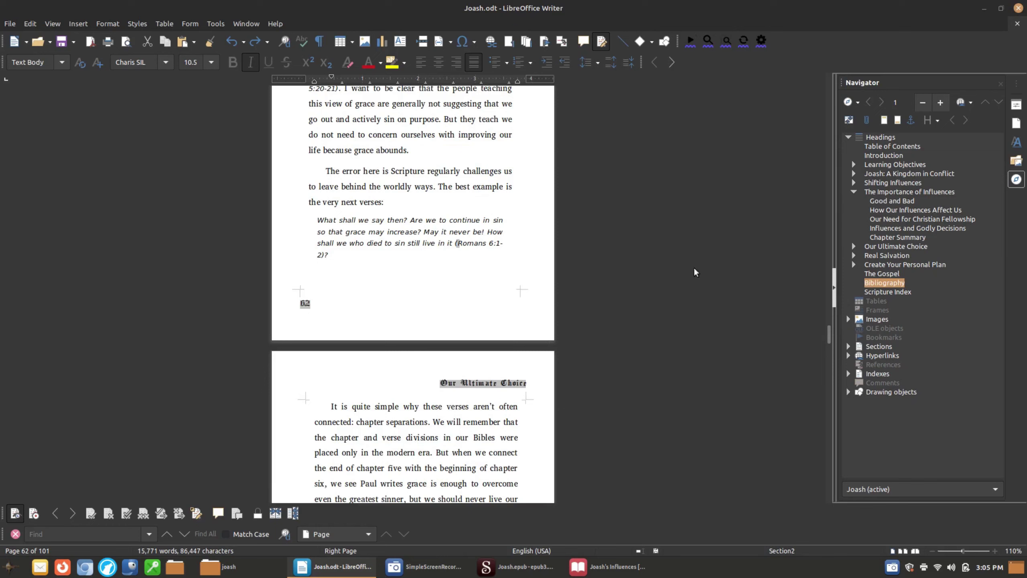
left_click(481, 562)
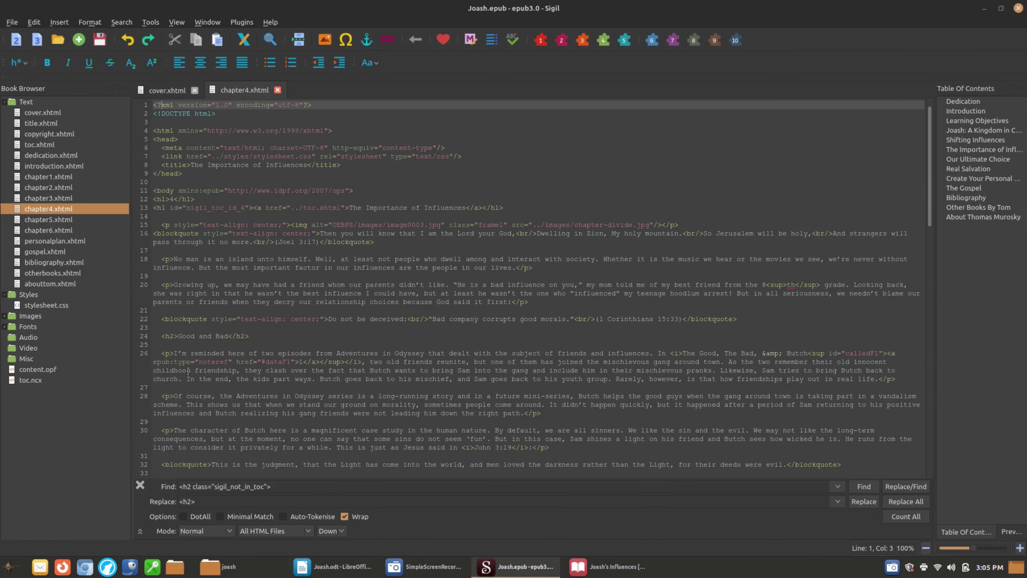
double_click(69, 221)
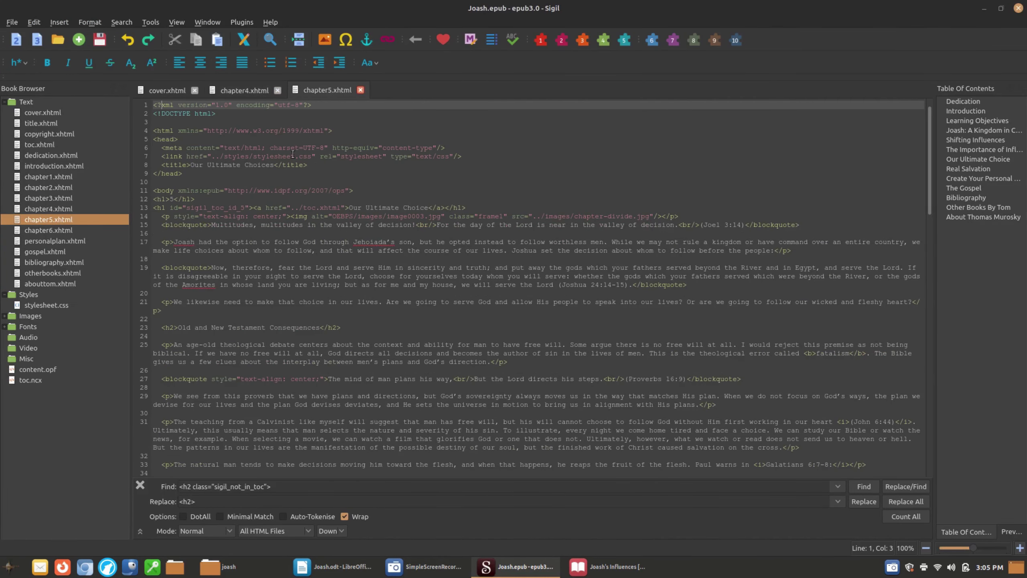
Trace the fourth Bibliography endnote in the Writer document Joash.odt to its chapter and open the matching chapter6.xhtml in Sigil.
left_click(336, 567)
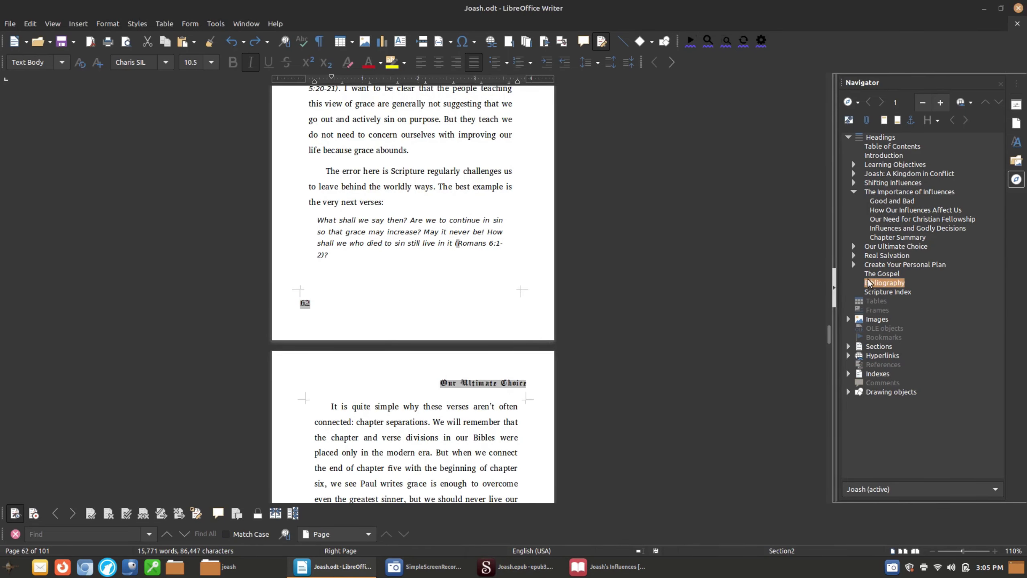
double_click(885, 283)
left_click(303, 231)
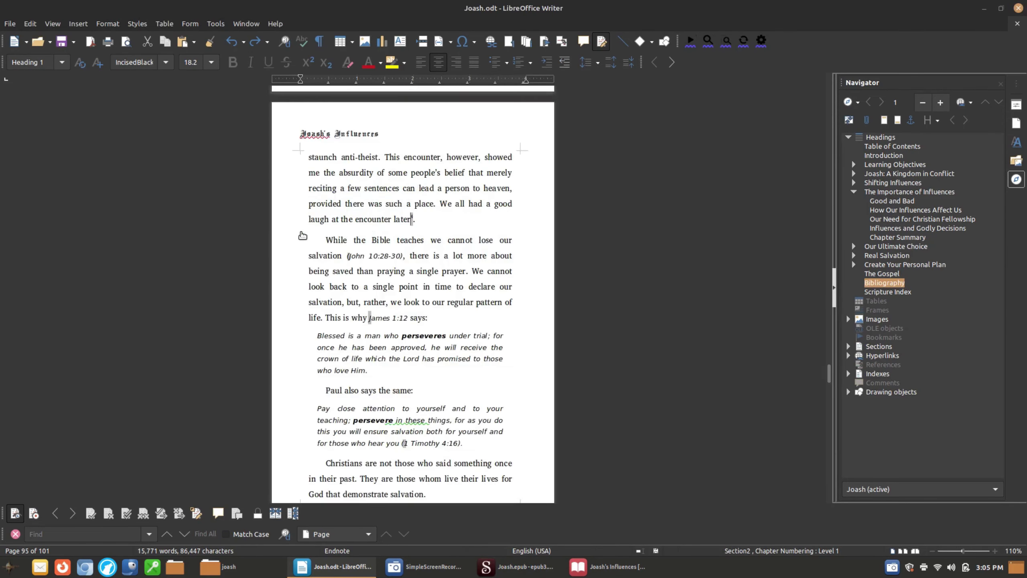
scroll(375, 272, "down", 10)
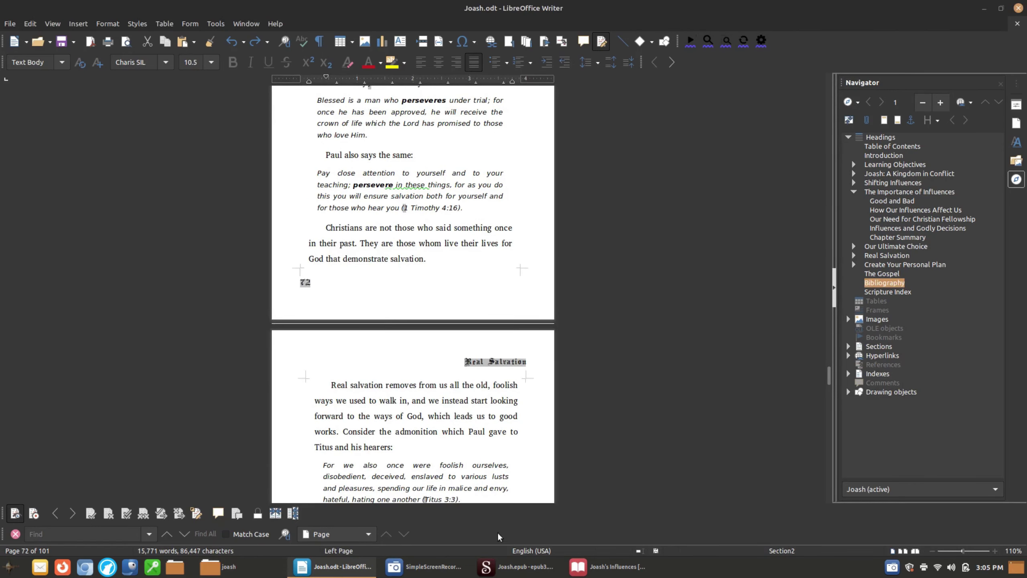
left_click(508, 569)
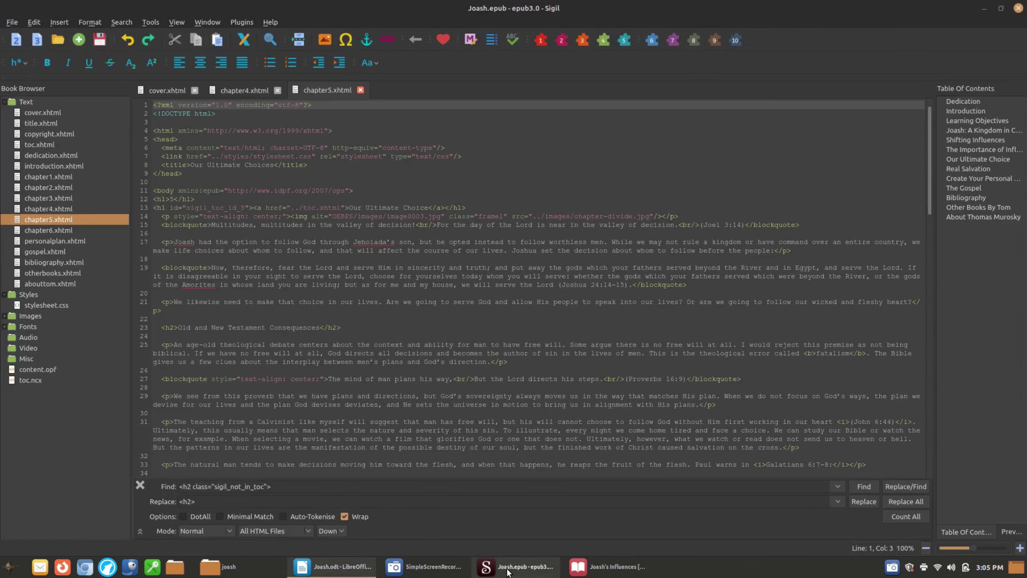
double_click(45, 230)
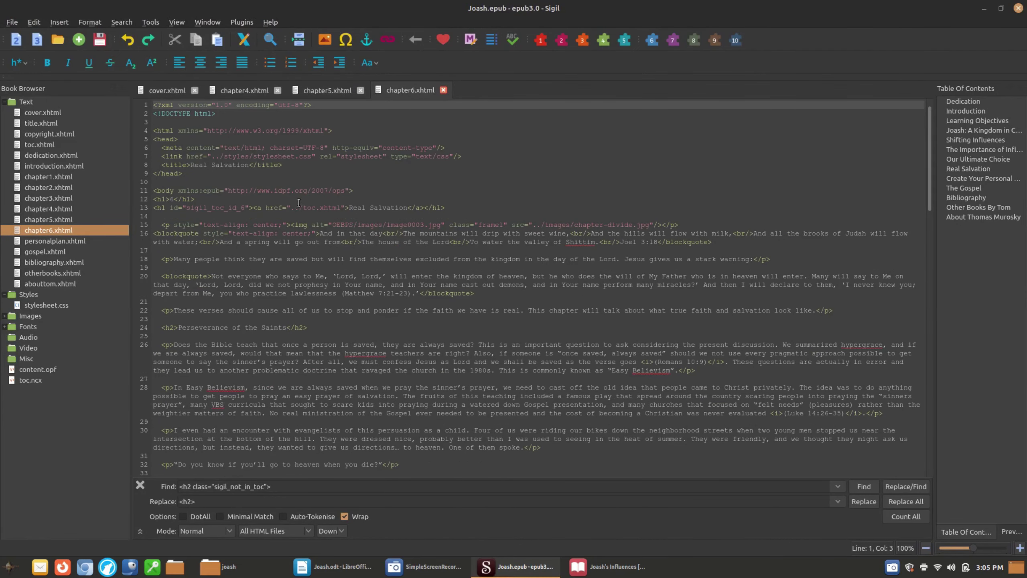
Examine the footnote references in chapter4.xhtml and the footnote aside blocks at the end of the file.
left_click(245, 90)
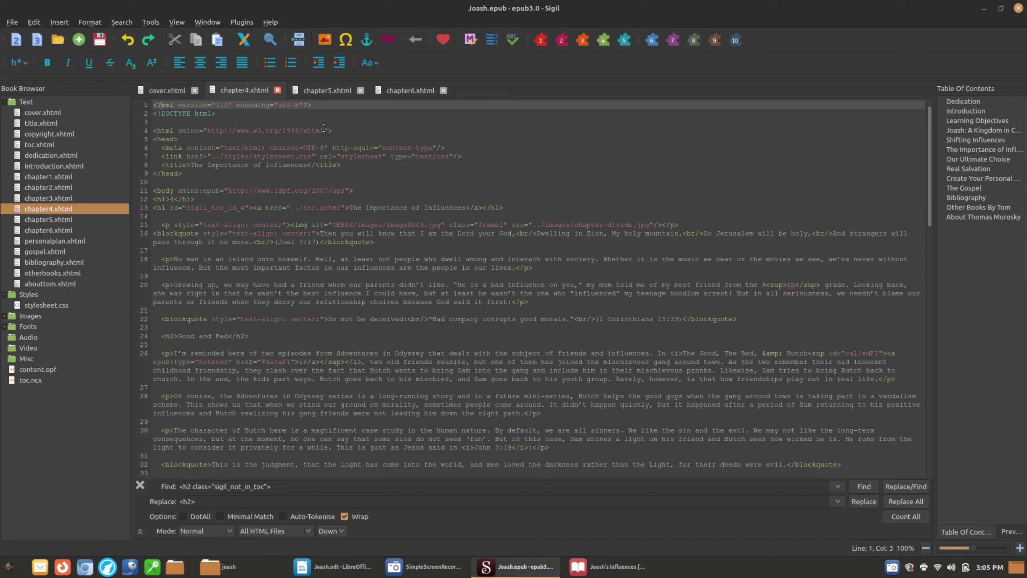
scroll(399, 191, "down", 20)
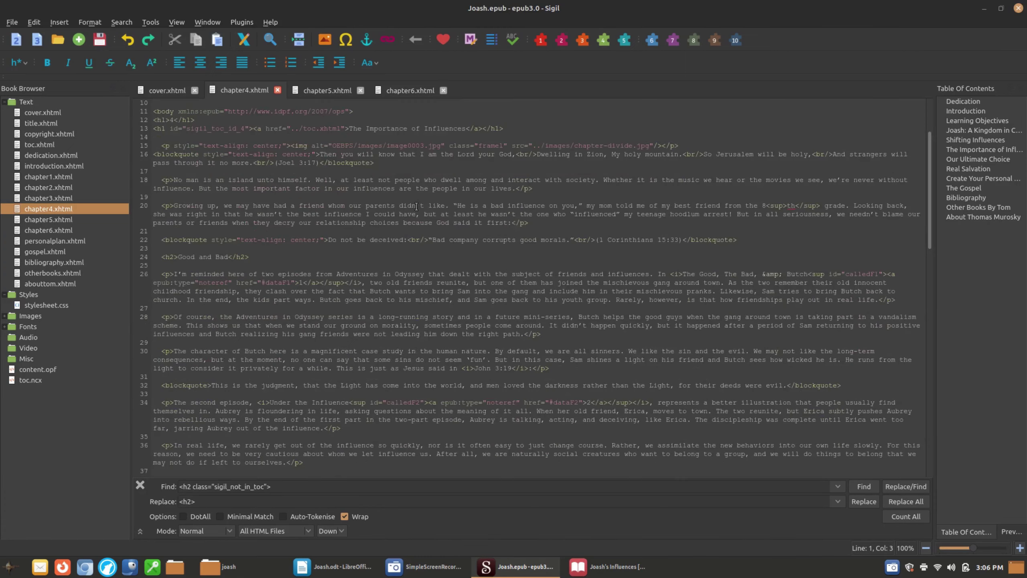
scroll(397, 270, "down", 5)
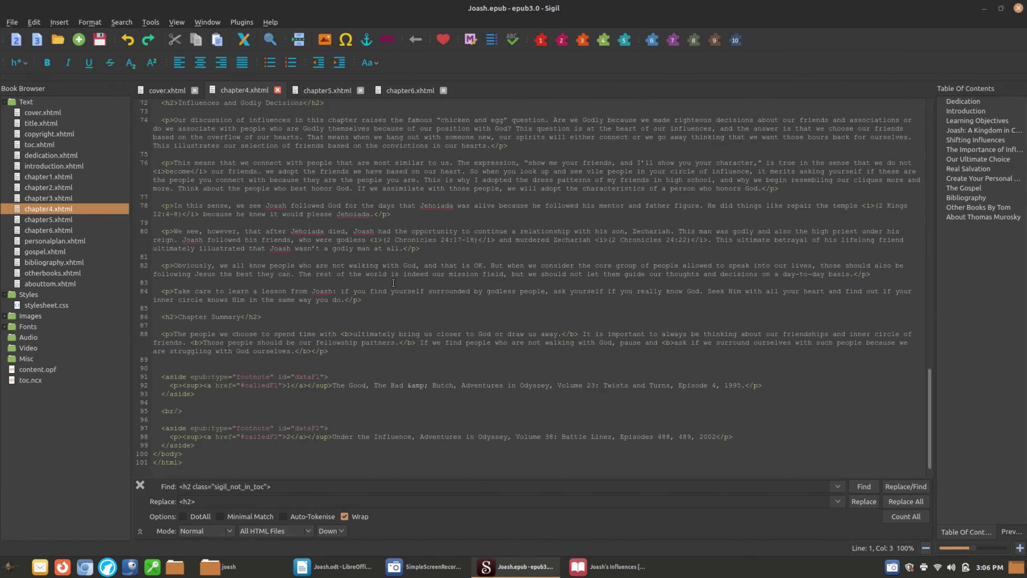
Cut both footnote aside blocks from the end of chapter4.xhtml and remove the blank lines left behind.
left_click_drag(160, 378, 404, 444)
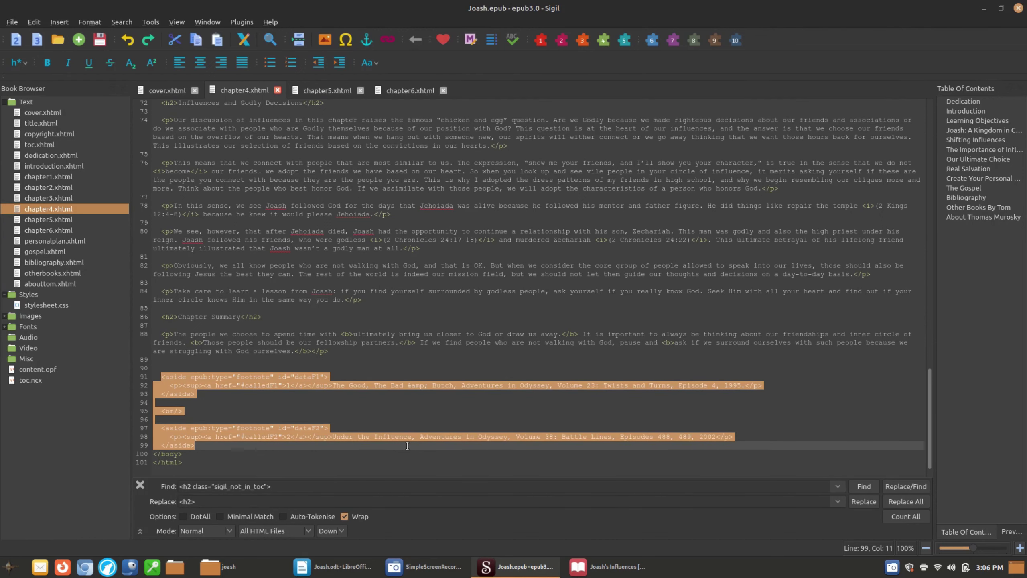
key("Delete")
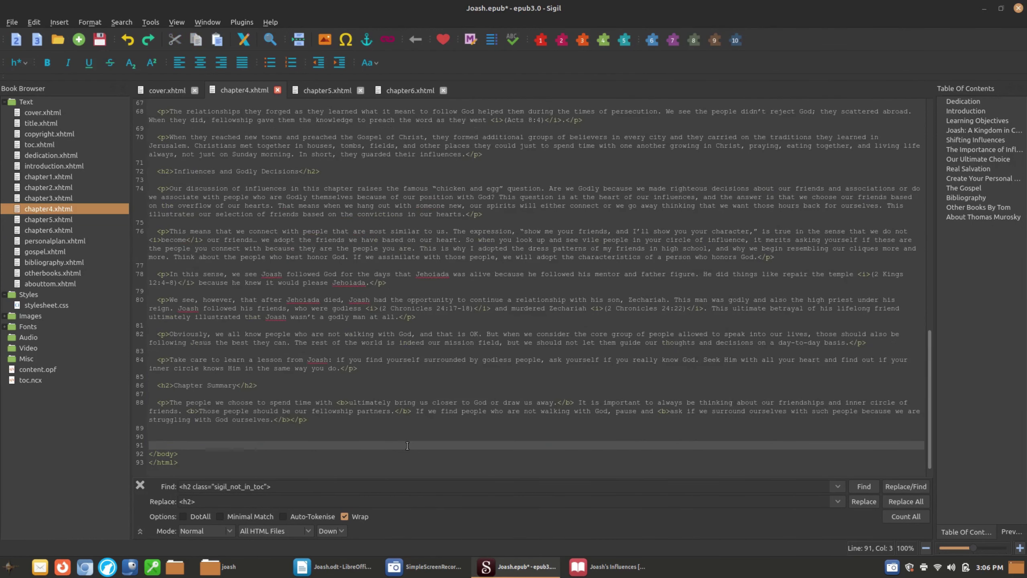
key("BackSpace")
key("BackSpace")
key("BackSpace")
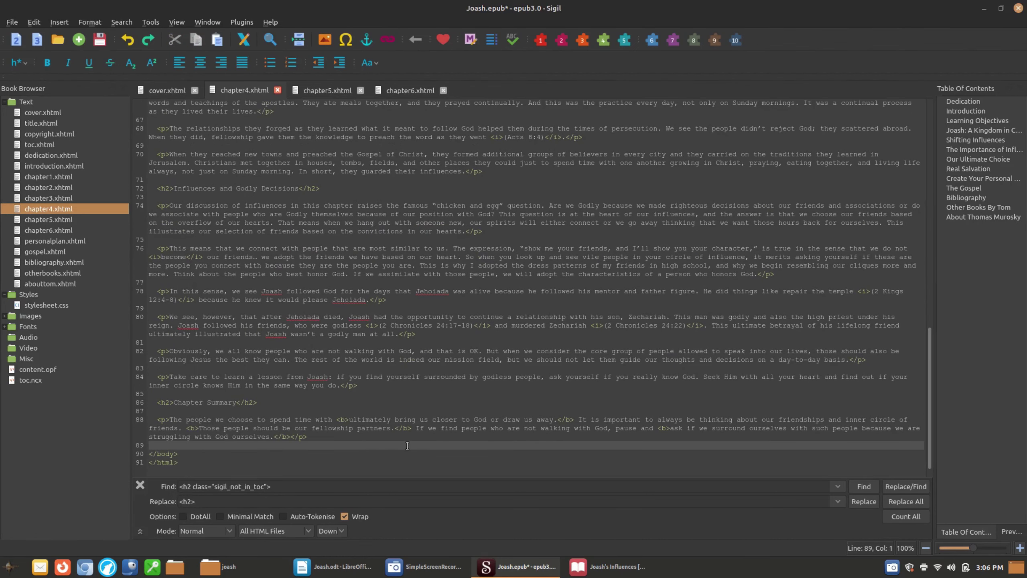
Open bibliography.xhtml and paste the two cut footnote asides below its Bibliography heading.
double_click(67, 269)
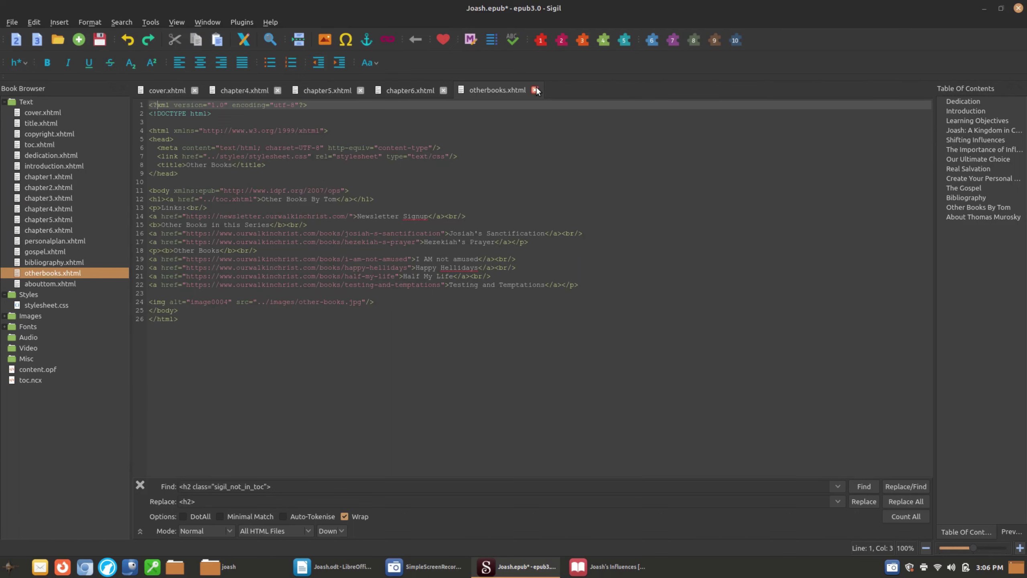
left_click(537, 90)
double_click(63, 261)
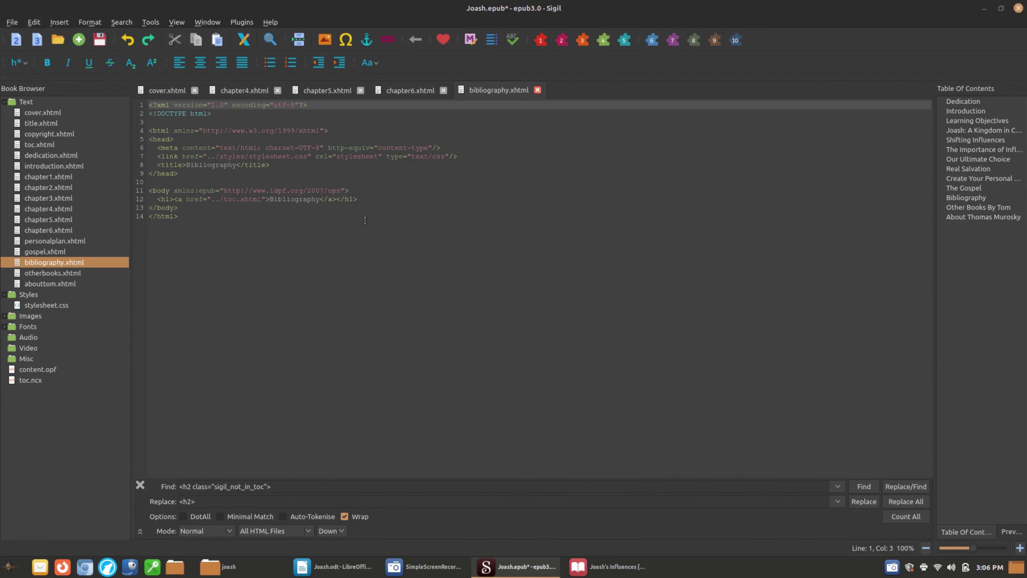
left_click(389, 202)
key("Return")
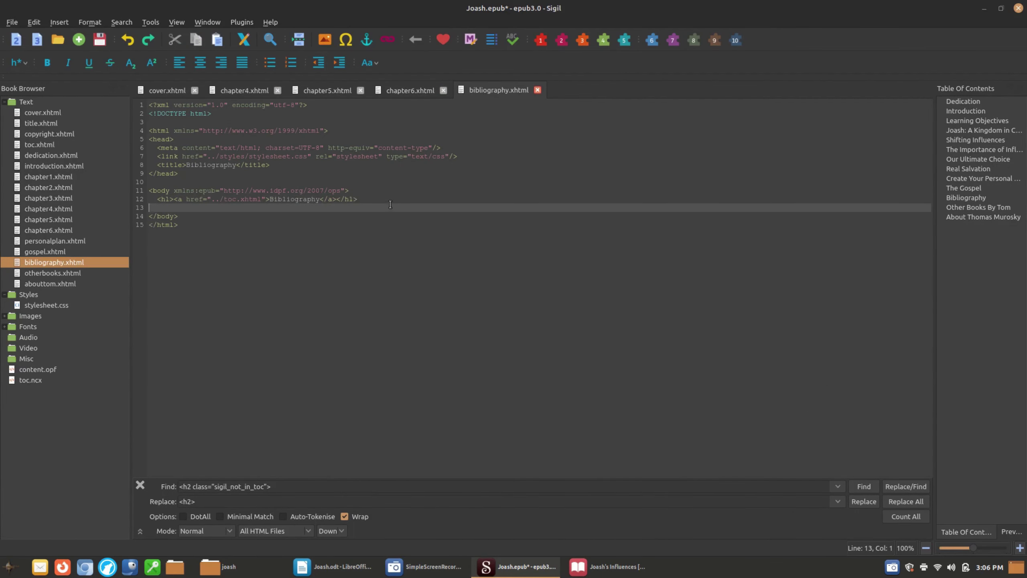
type("<aside epub:type=\"footnote\" id=\"dataF1\">     <p><sup><a href=\"#calledF1\">1</a></sup>The Good, The Bad &amp; Butch, Adventures in Odyssey, Volume 23: Twists and Turns, Episode 4, 1995.</p>   </aside>")
type("<br/>    <aside epub:type=\"footnote\" id=\"dataF2\">     <p><sup><a href=\"#calledF2\">2</a></sup>Under the Influence, Adventures in Odyssey, Volume 38: Battle Lines, Episodes 488, 489, 2002</p>   </aside>")
key("Return")
key("Return")
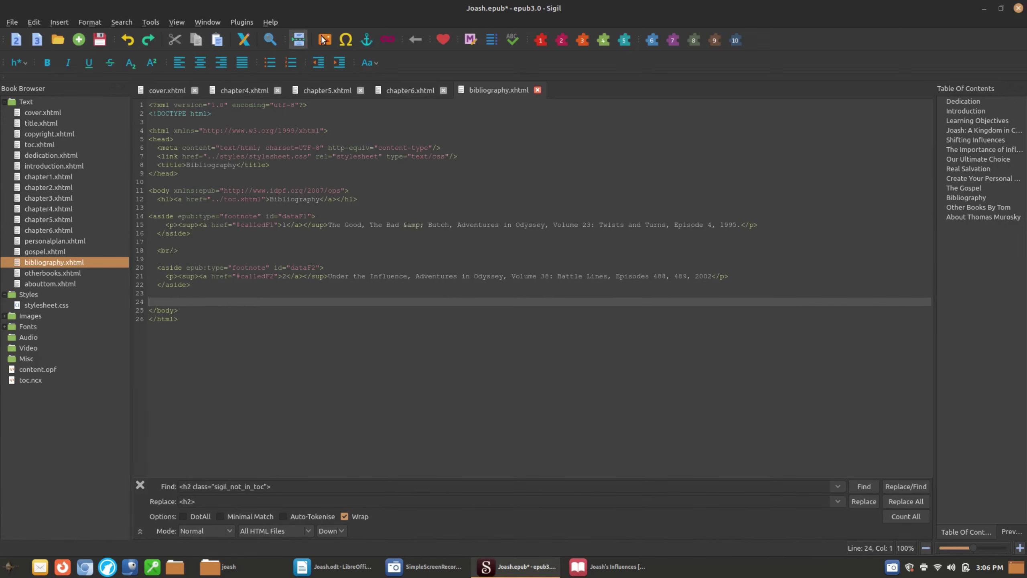
Cut the footnote aside at the end of chapter5.xhtml and clear the line break after it.
left_click(326, 90)
scroll(291, 322, "down", 20)
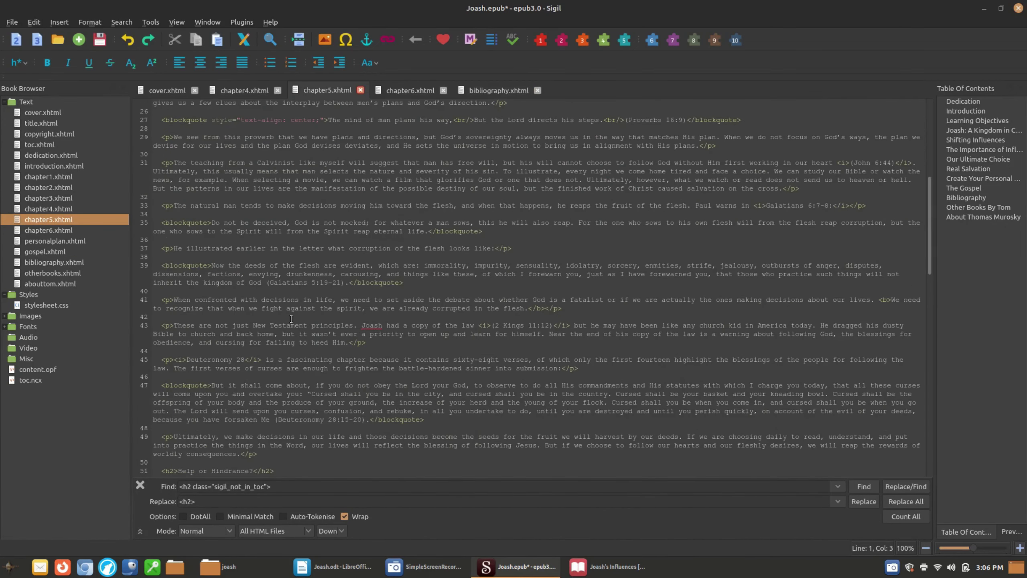
scroll(291, 322, "down", 15)
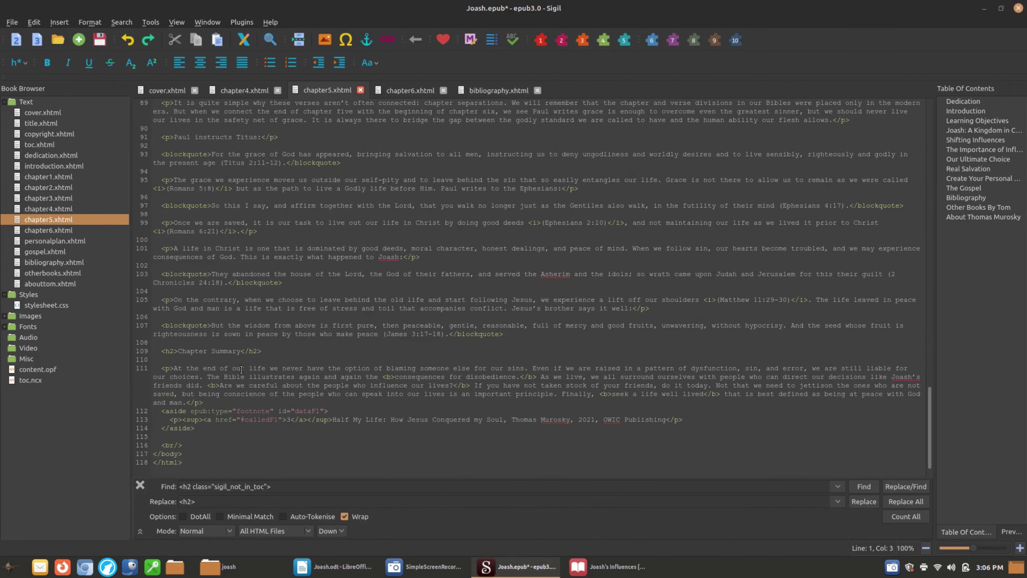
left_click_drag(157, 411, 159, 440)
key("Delete")
key("Delete")
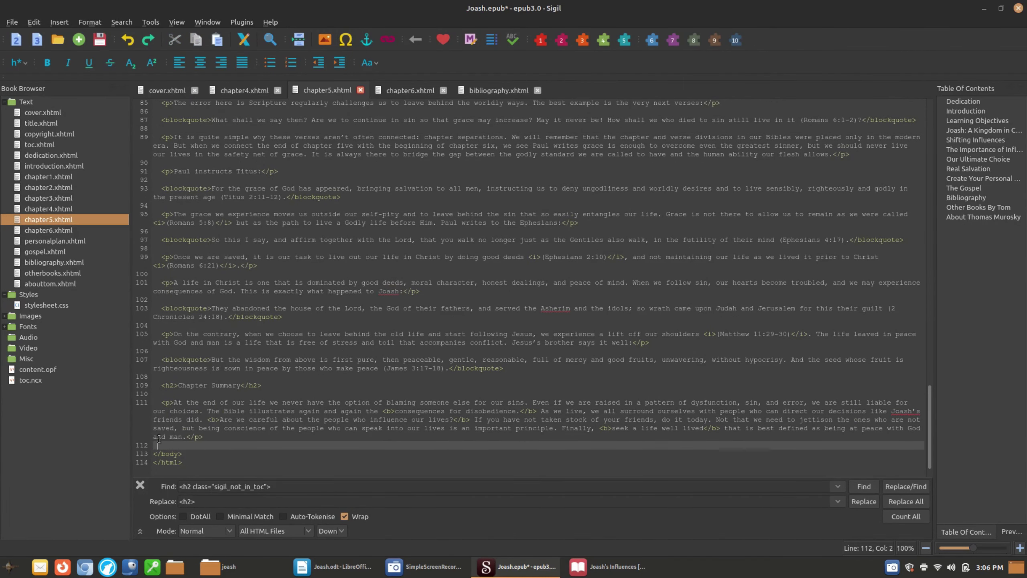
Paste the chapter 5 footnote aside after the second one in bibliography.xhtml.
double_click(78, 208)
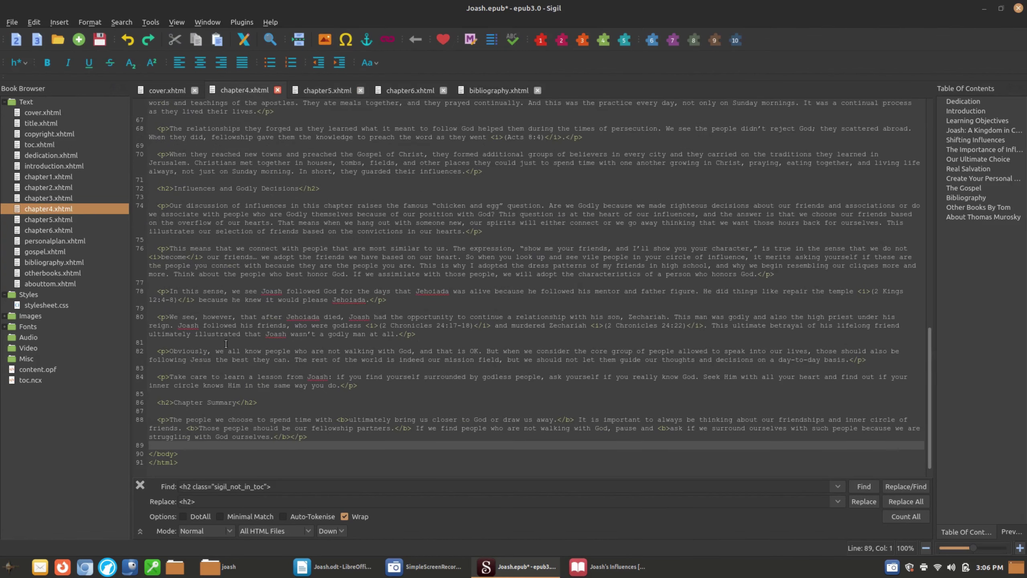
left_click(475, 89)
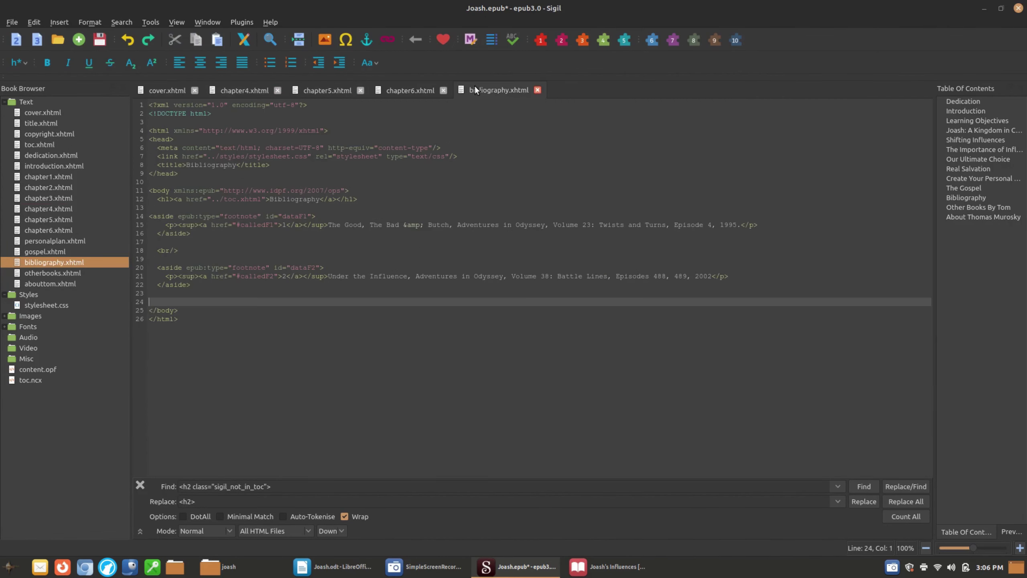
type("<aside epub:type=\"footnote\" id=\"dataF1\">     <p><sup><a href=\"#calledF1\">3</a></sup>Half My Life: How Jesus Conquered my Soul, Thomas Murosky, 2021, OWIC Publishing</p>   </aside>")
key("Return")
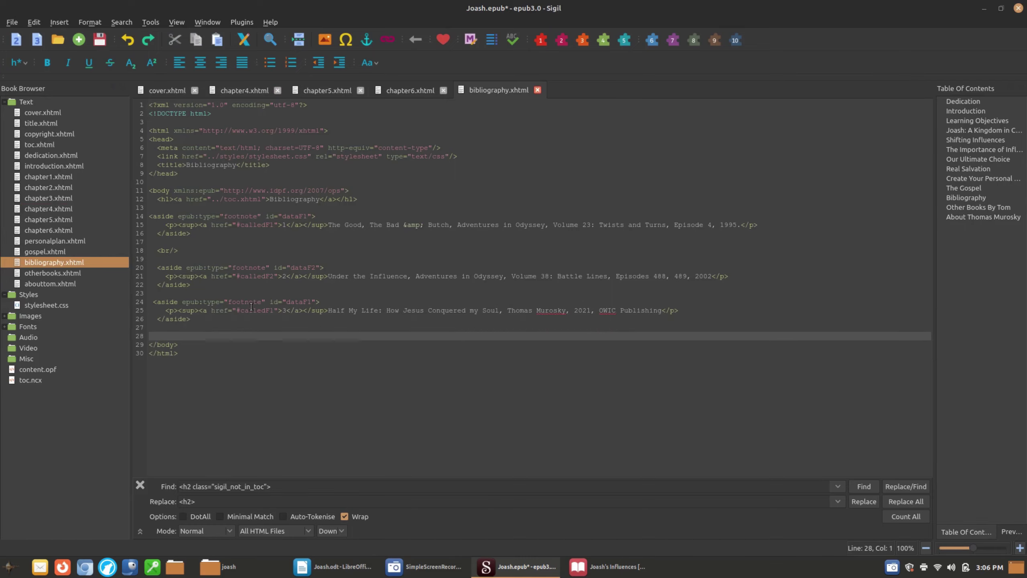
Cut the footnote aside from the end of chapter6.xhtml.
left_click(398, 90)
scroll(394, 246, "down", 20)
scroll(394, 245, "down", 8)
left_click_drag(154, 419, 217, 447)
key("ctrl+c")
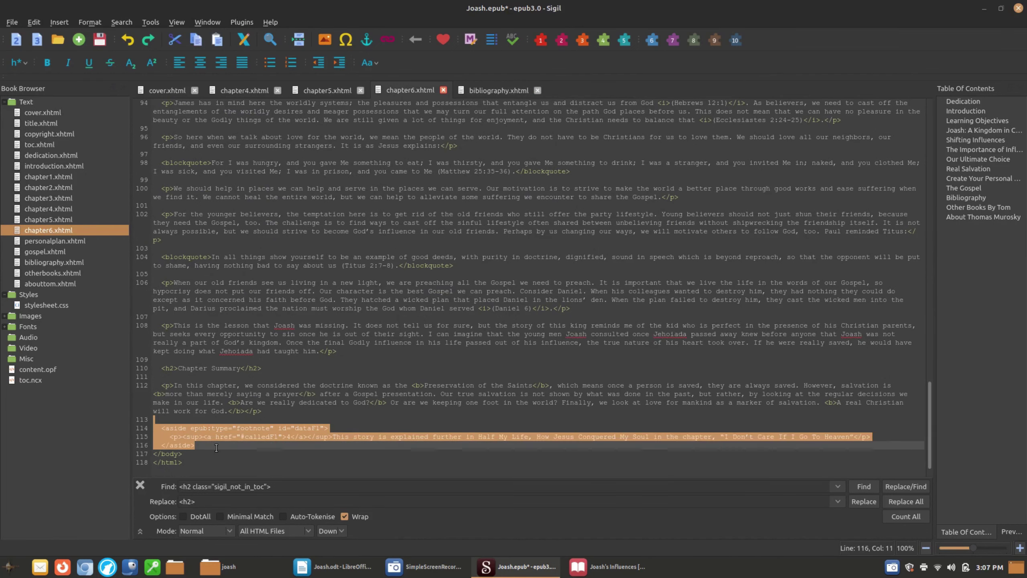
key("Delete")
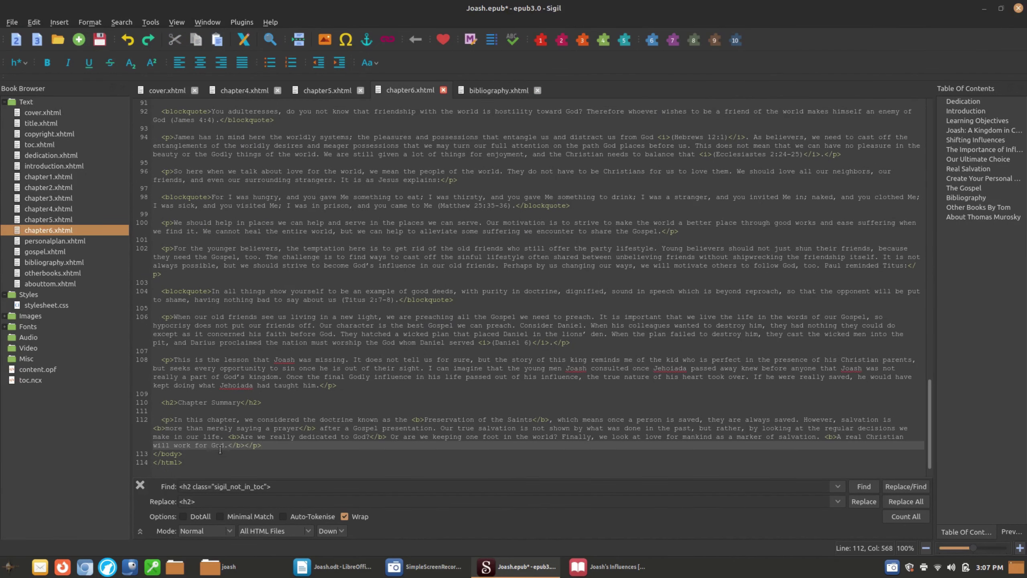
Paste the chapter 6 footnote aside below the third one in bibliography.xhtml.
left_click(502, 91)
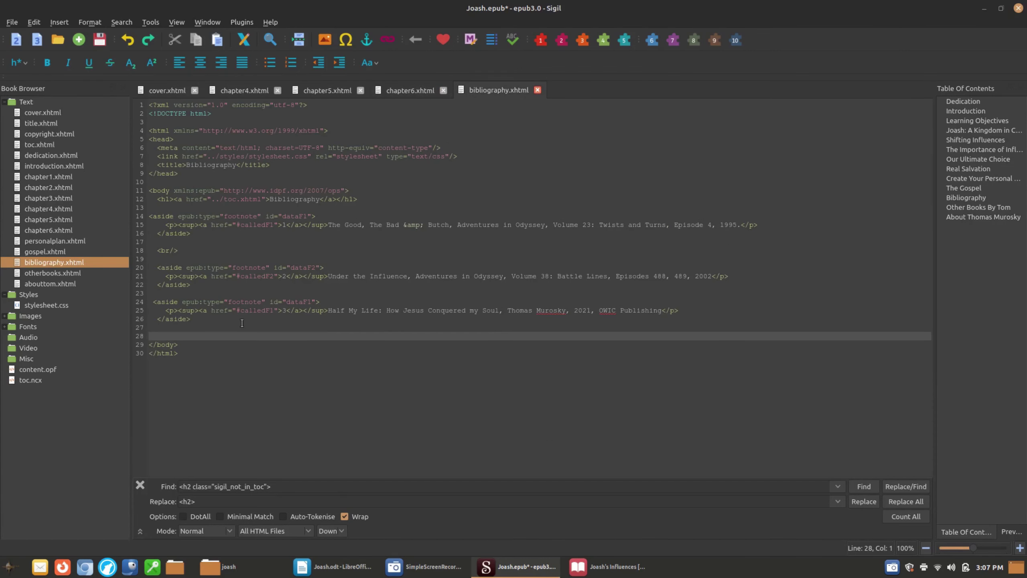
key("ctrl+v")
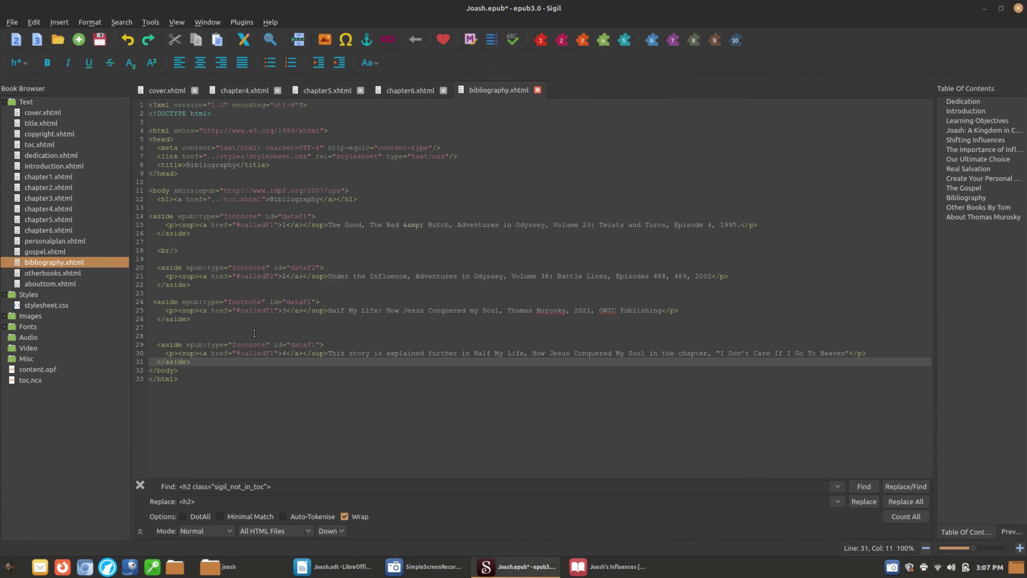
key("Return")
key("Return")
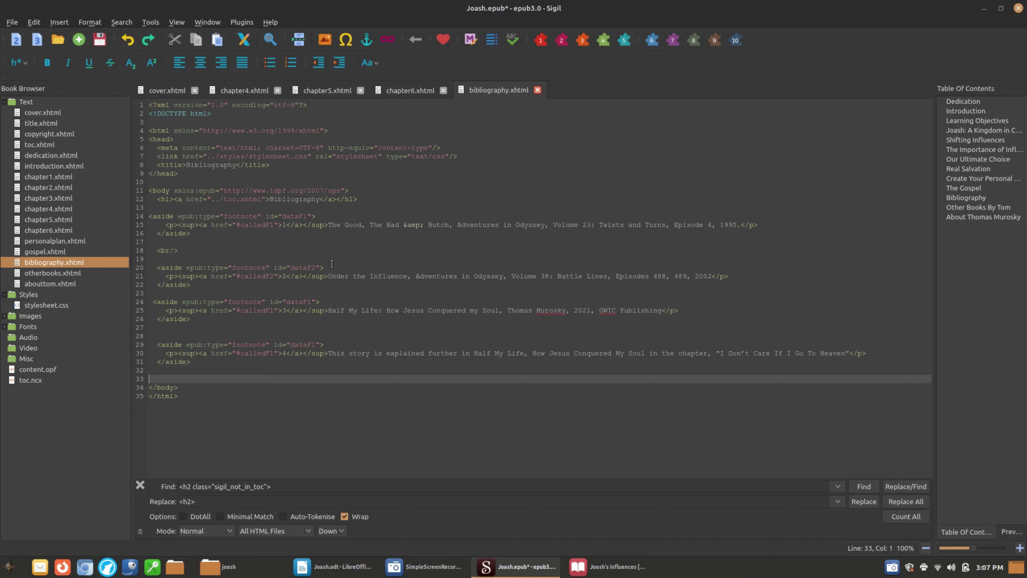
Remove the opening and closing aside tags around the first footnote and delete a blank line above it.
triple_click(320, 215)
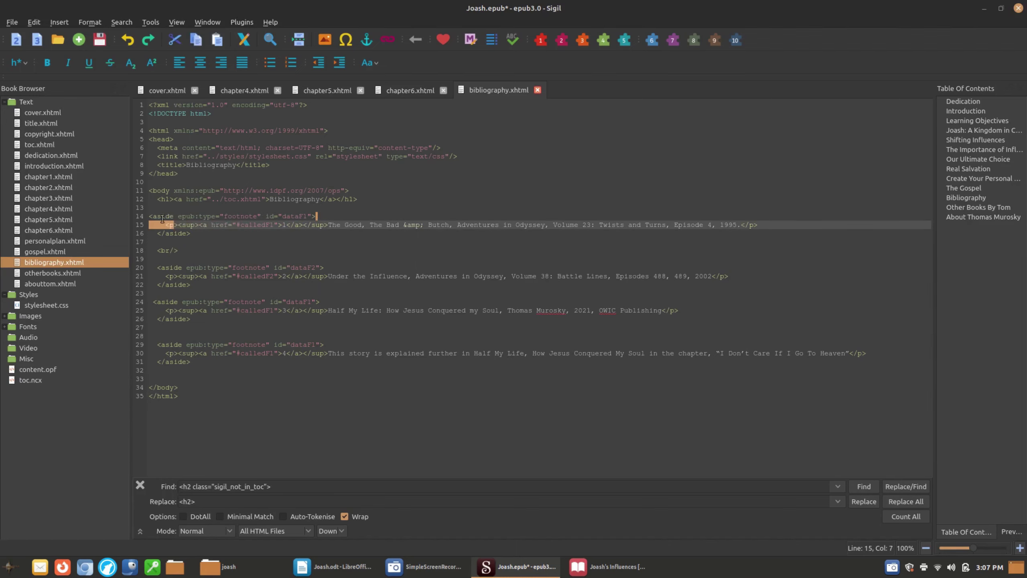
key("Delete")
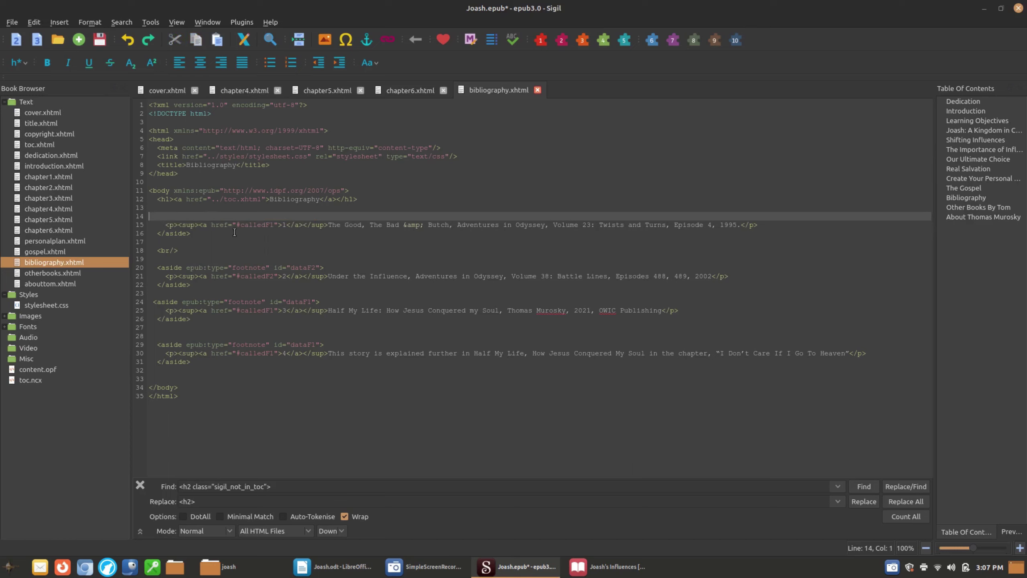
left_click_drag(213, 240, 118, 238)
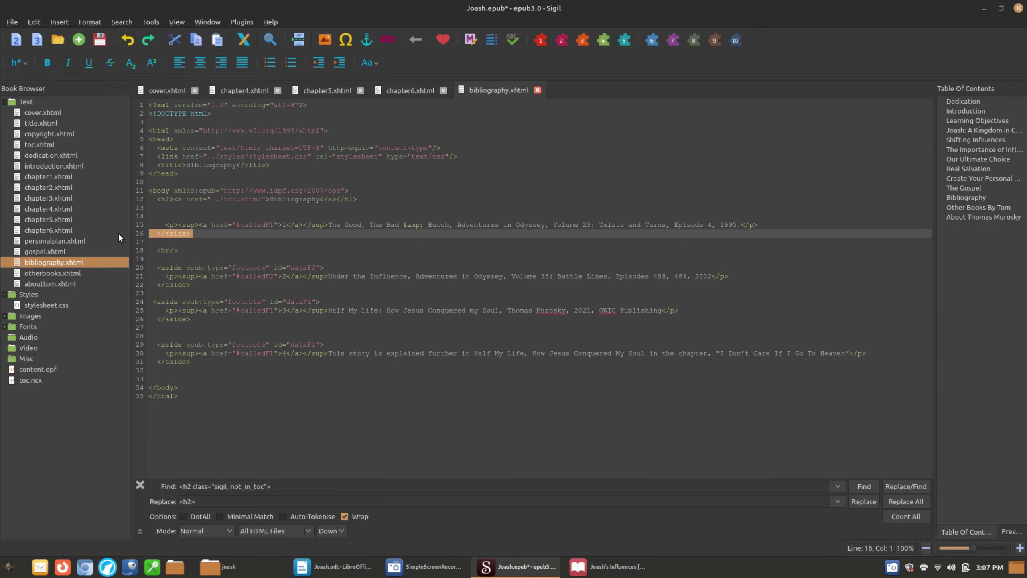
key("Delete")
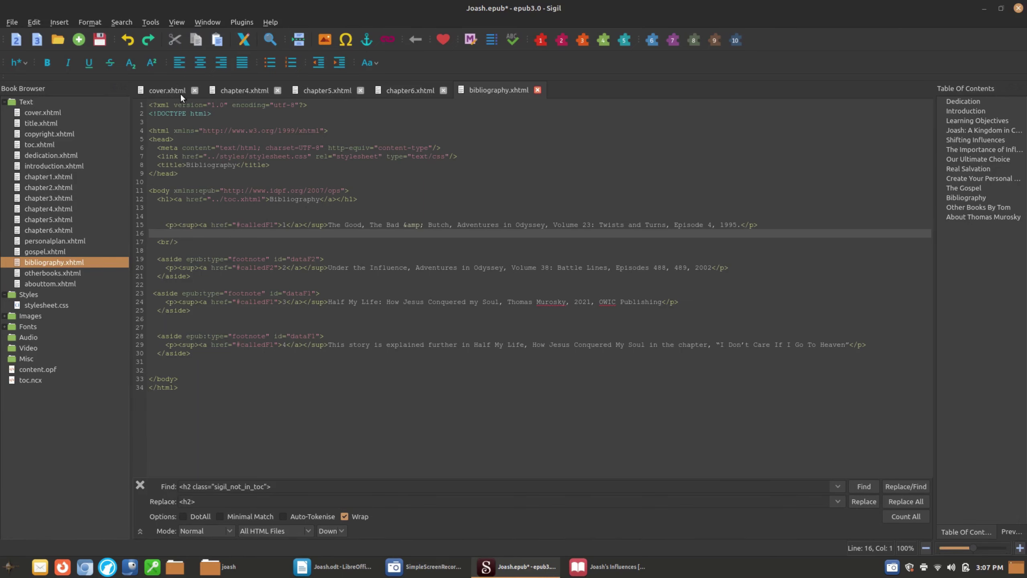
left_click(169, 207)
key("Delete")
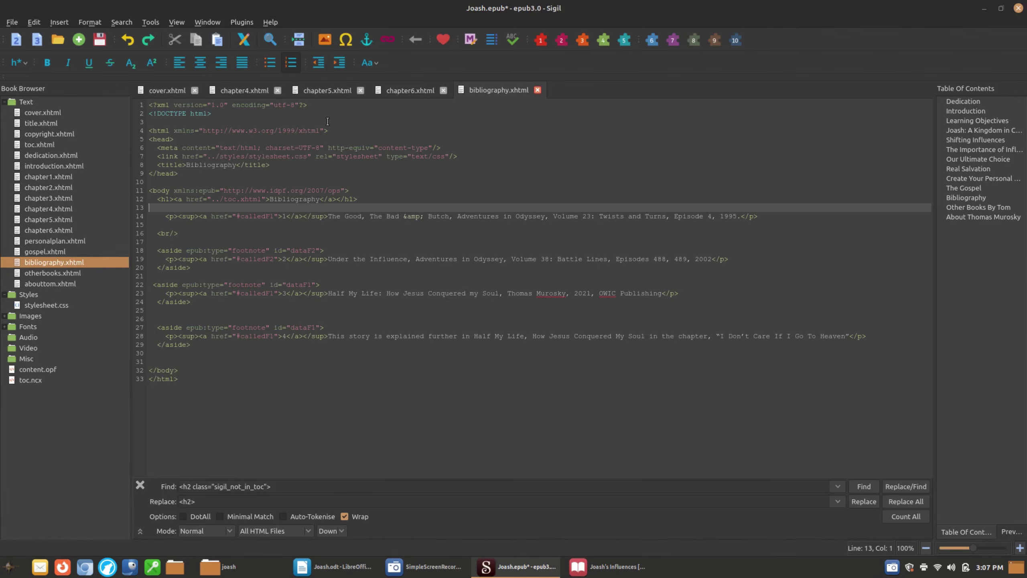
Add the lines "item 1", "item 2" and "item 3" under the Bibliography heading and turn them into a numbered list.
key("Return")
key("Up")
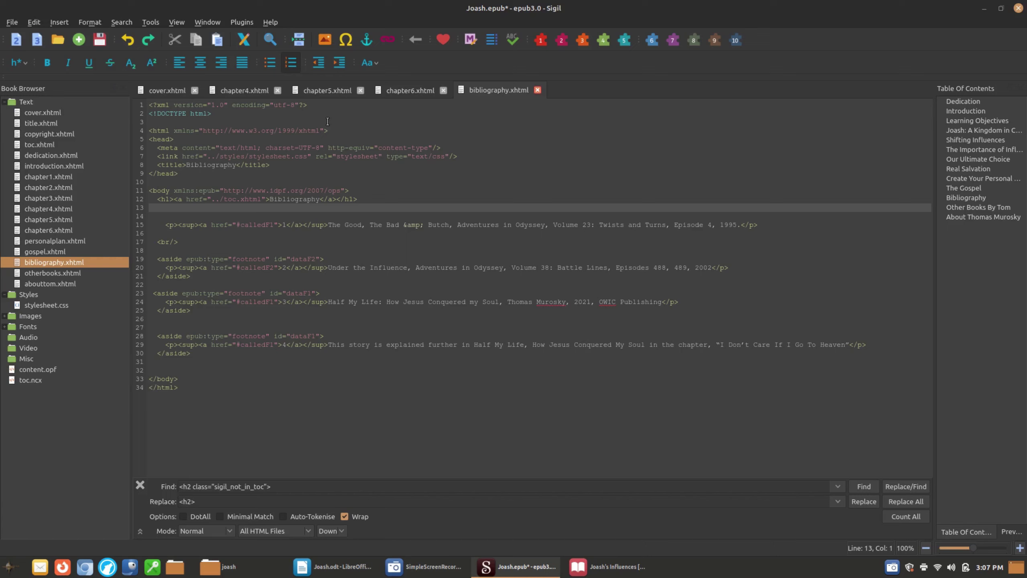
type("item 1")
key("Return")
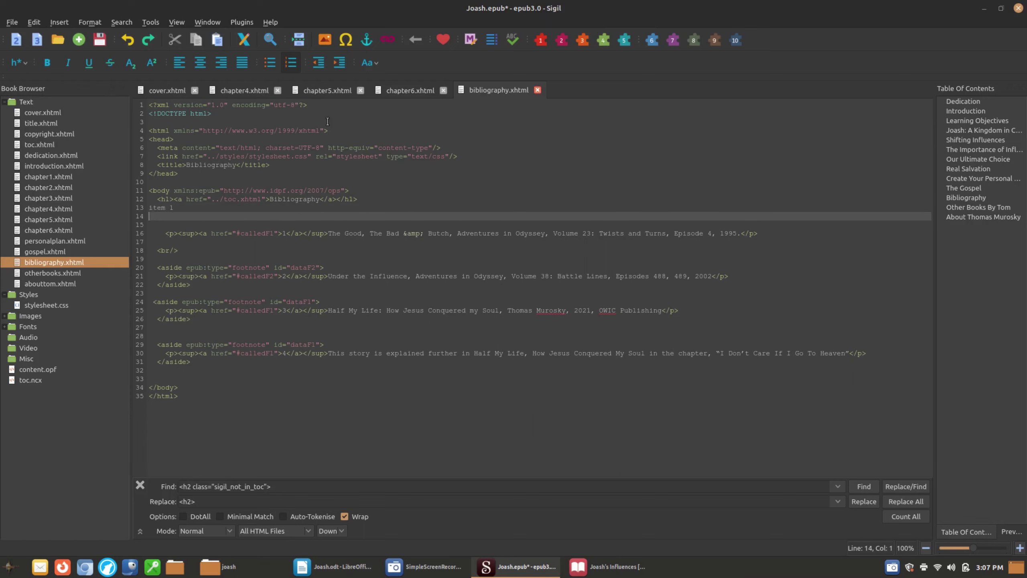
type("item 2")
key("Return")
type("item 3")
key("Return")
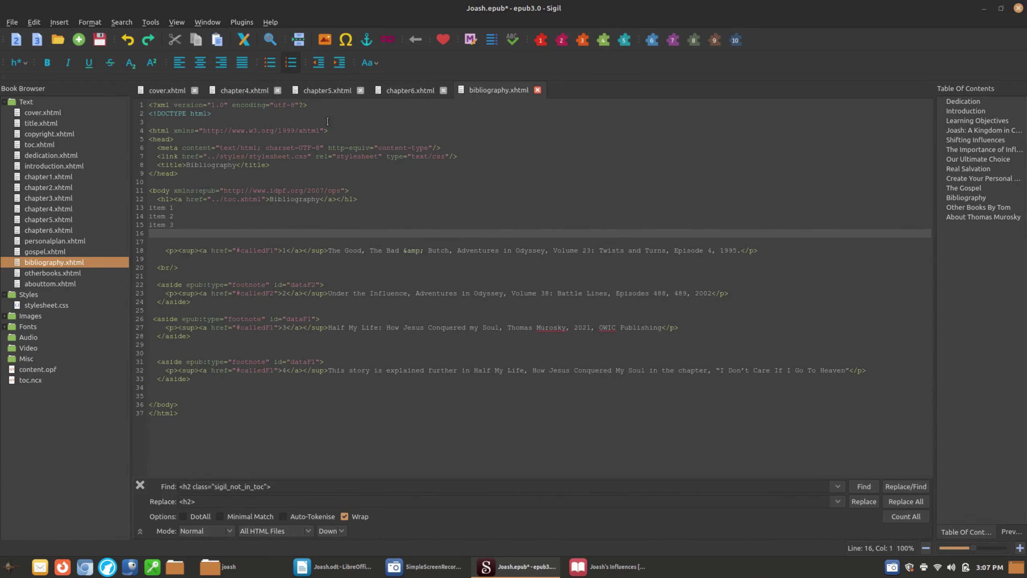
left_click_drag(183, 224, 149, 208)
left_click(286, 63)
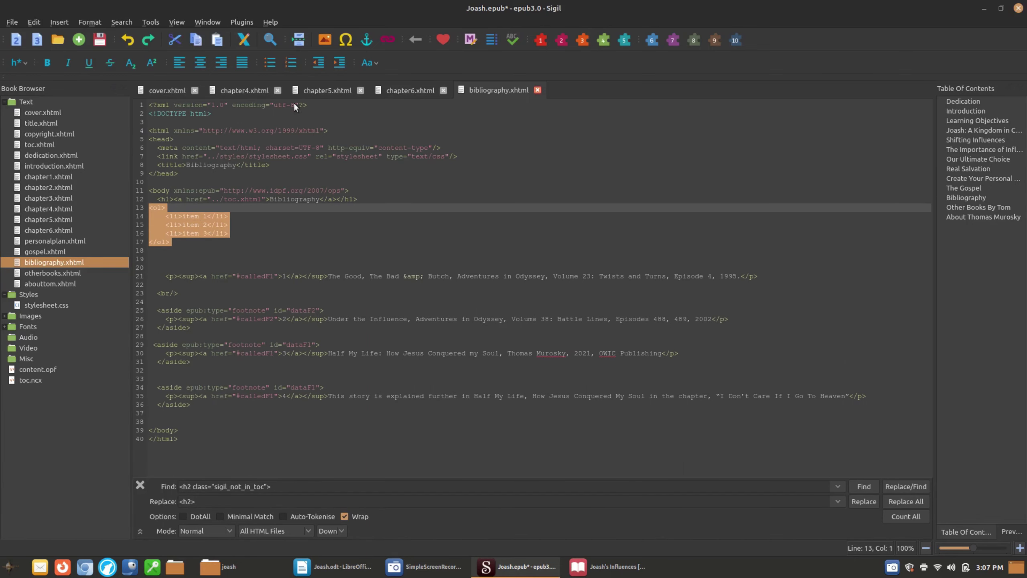
Duplicate the "item 3" list entry as a fourth entry and indent it like the others.
left_click(260, 239)
left_click_drag(228, 233, 162, 234)
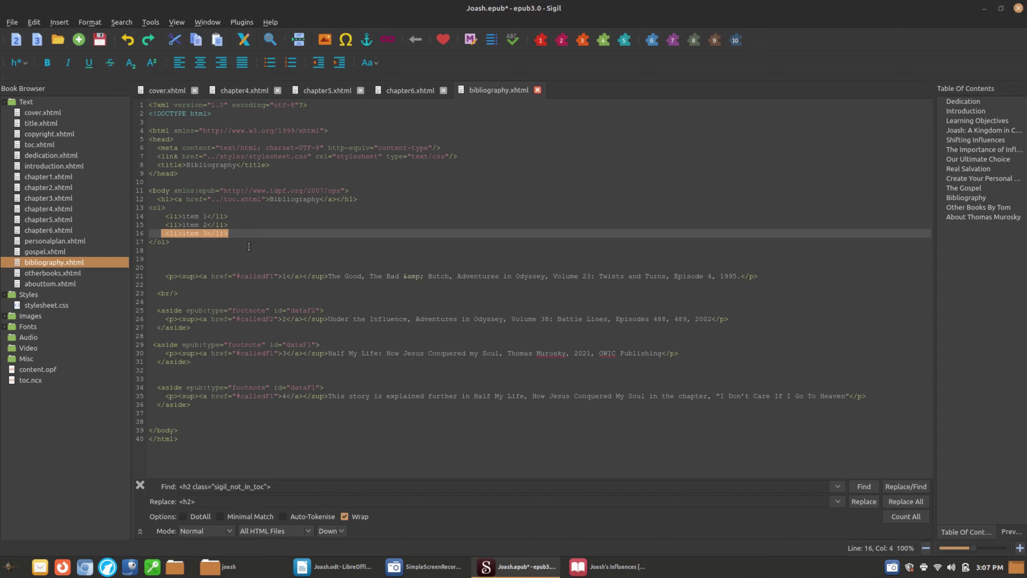
key("shift+Right")
key("ctrl+c")
left_click(256, 235)
key("Return")
key("ctrl+v")
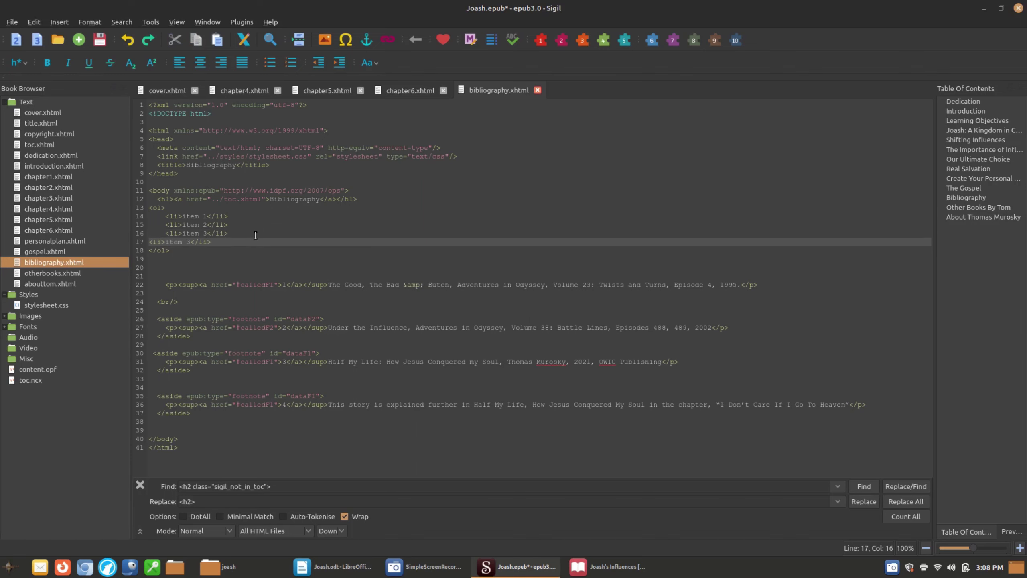
left_click(148, 241)
key("Tab")
Move the first footnote's citation, "The Good, The Bad &amp; Butch", into the first list entry, replacing its placeholder text.
left_click_drag(330, 284, 417, 285)
left_click(384, 279)
left_click_drag(328, 284, 742, 284)
left_click(353, 284)
key("Delete")
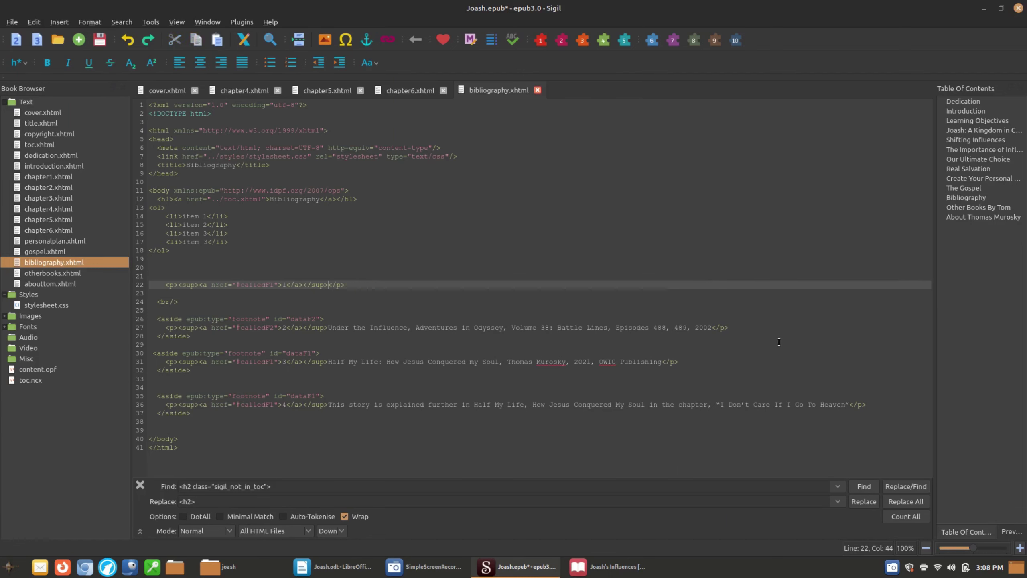
left_click_drag(208, 216, 183, 215)
type("The Good, The Bad &amp; Butch, Adventures in Odyssey, Volume 23: Twists and Turns, Episode 4, 1995.")
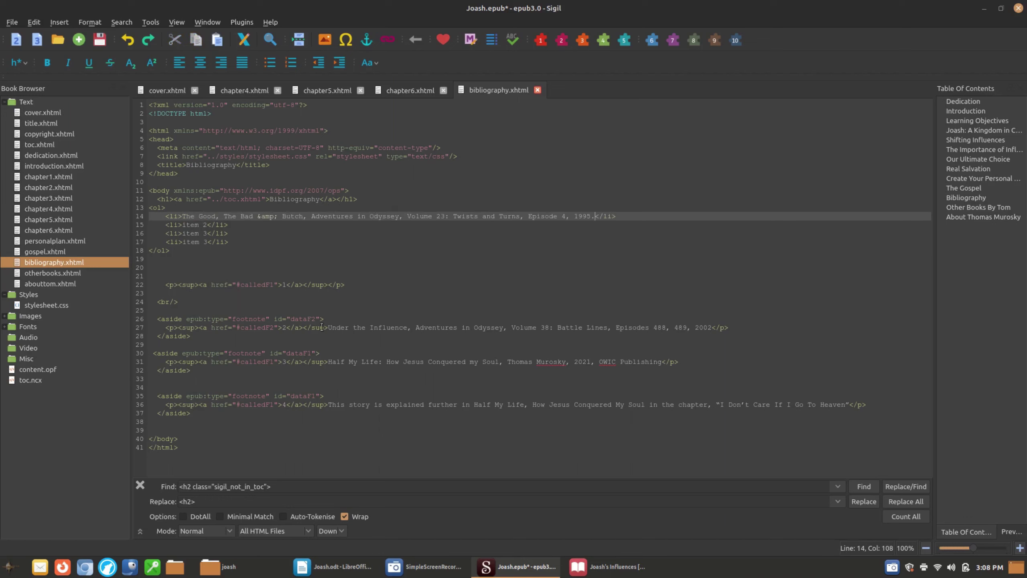
Move the second footnote's citation, "Under the Influence", into the second list entry, replacing its placeholder text.
left_click_drag(328, 327, 712, 328)
key("ctrl+x")
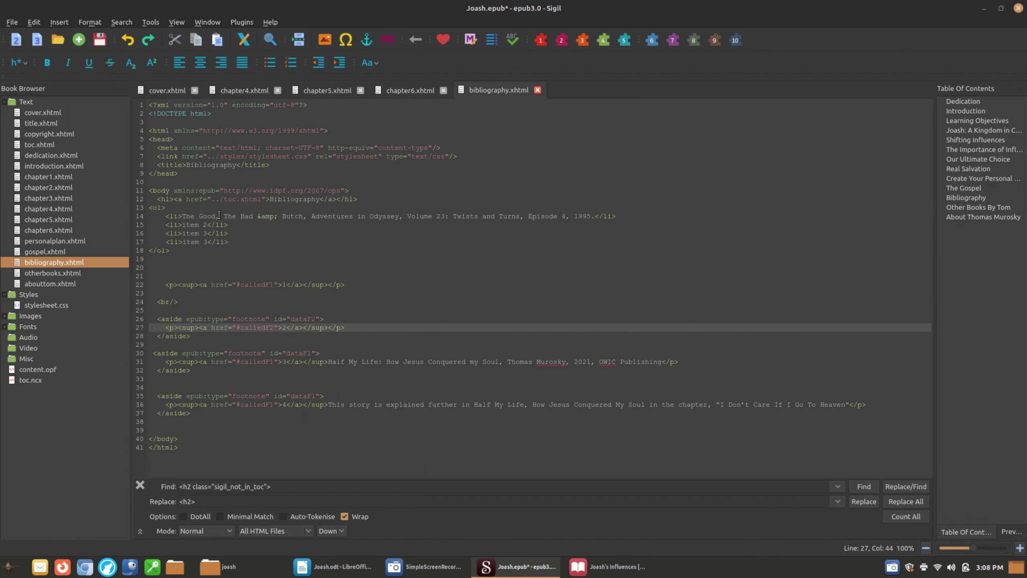
left_click_drag(207, 224, 181, 225)
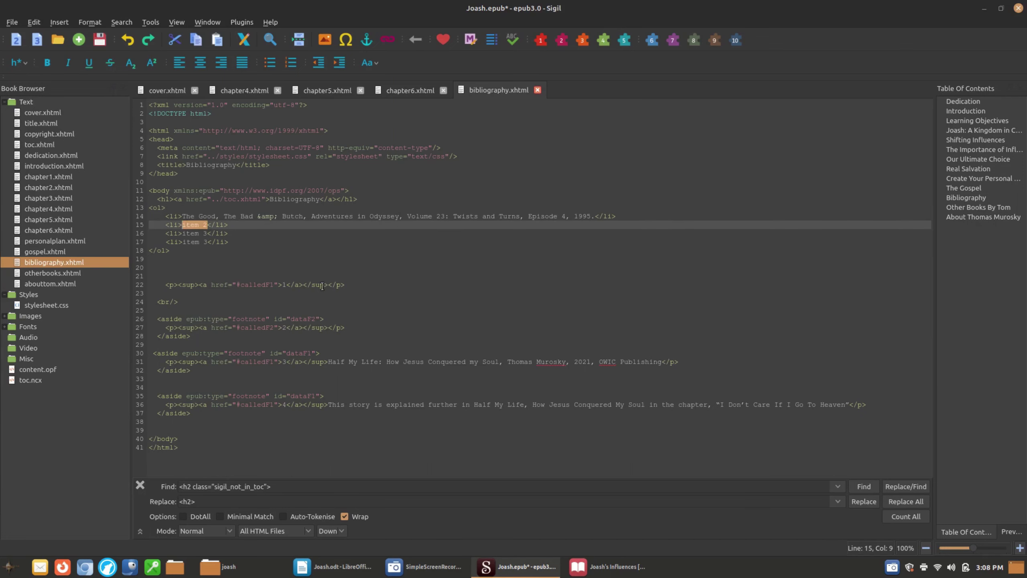
key("ctrl+v")
Select the "Half My Life" citation text in the third footnote aside.
left_click_drag(658, 362, 532, 362)
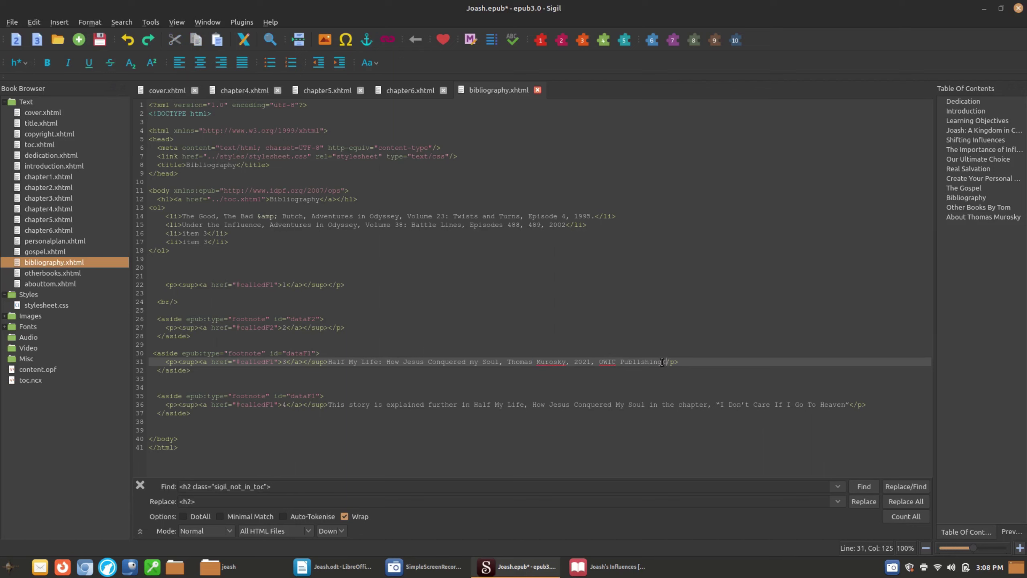